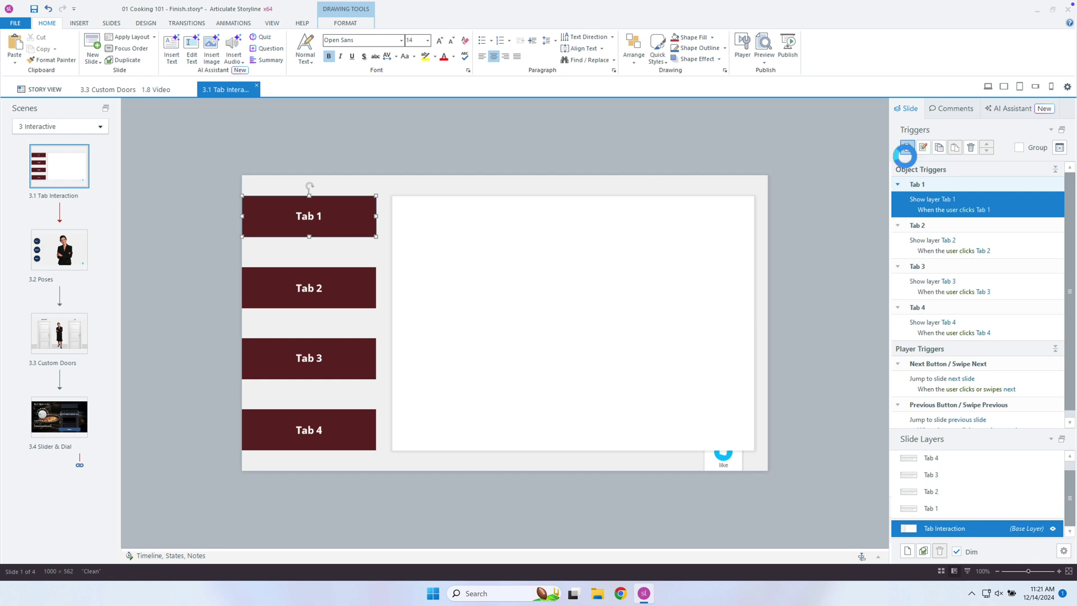
- Add a trigger that sends an xAPI statement with verb Viewed and object Tab 1 when Tab 1 is clicked
click(907, 147)
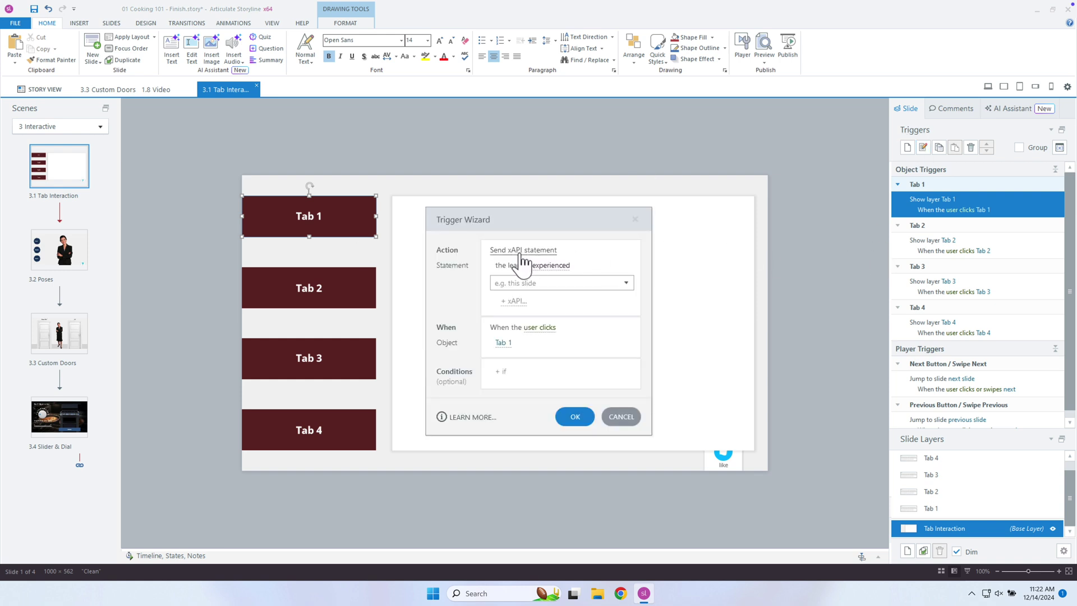
click(553, 267)
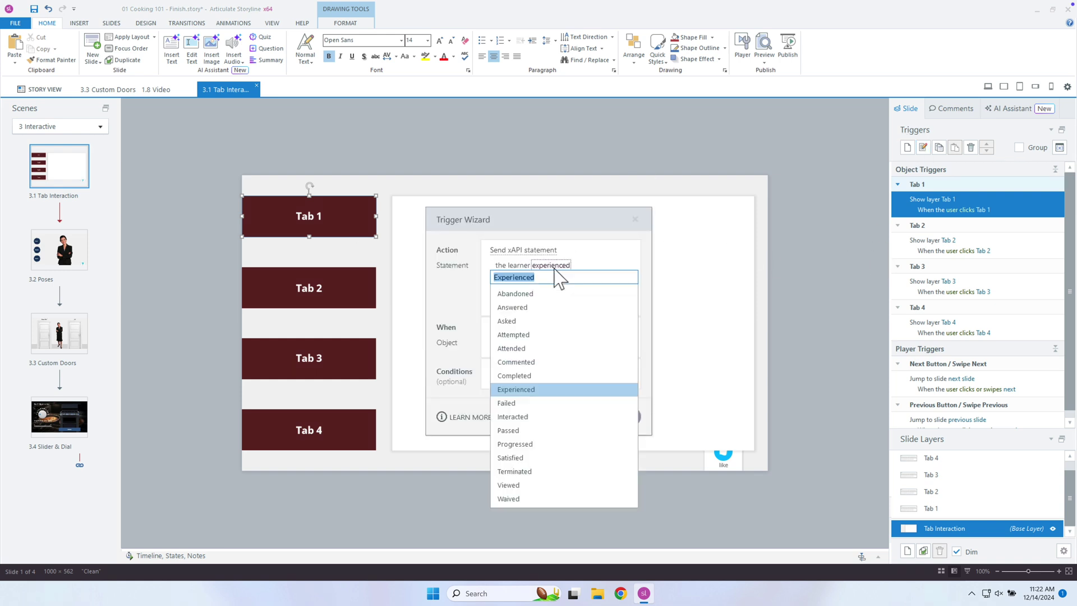
click(516, 485)
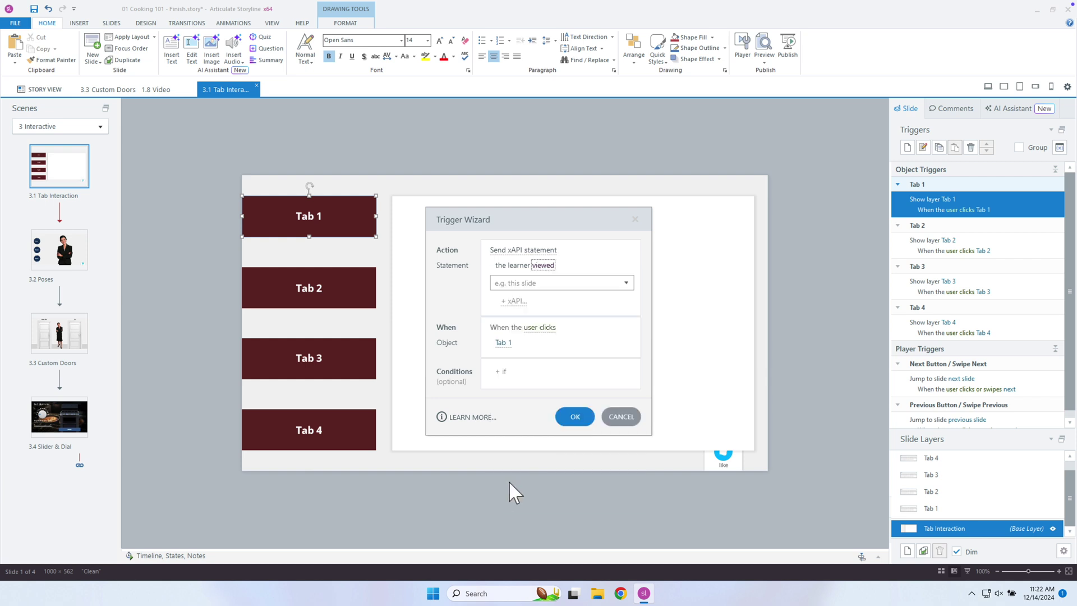
click(625, 283)
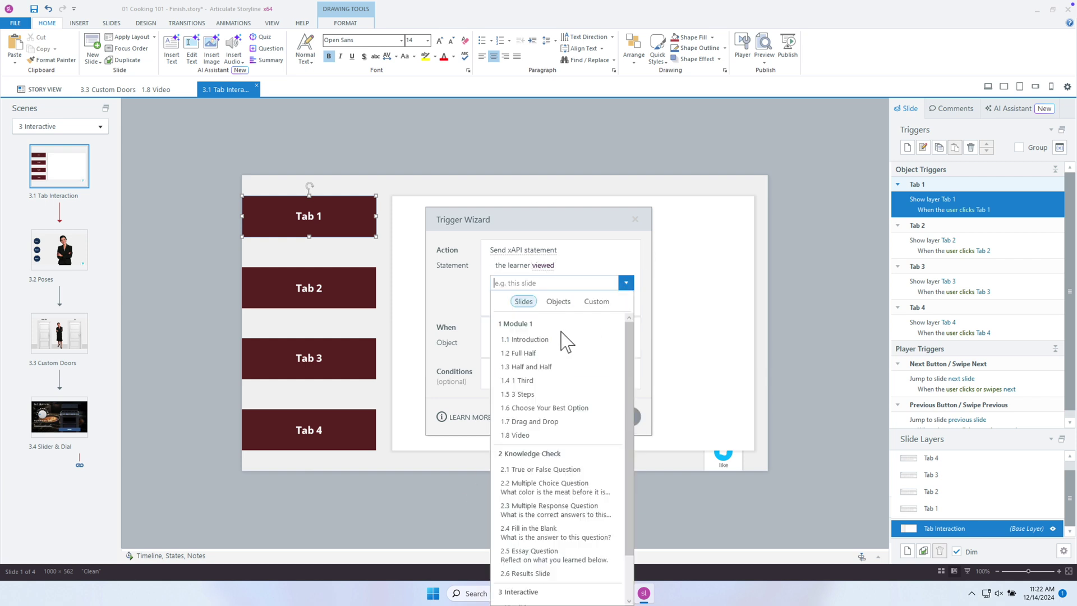
click(558, 301)
click(508, 353)
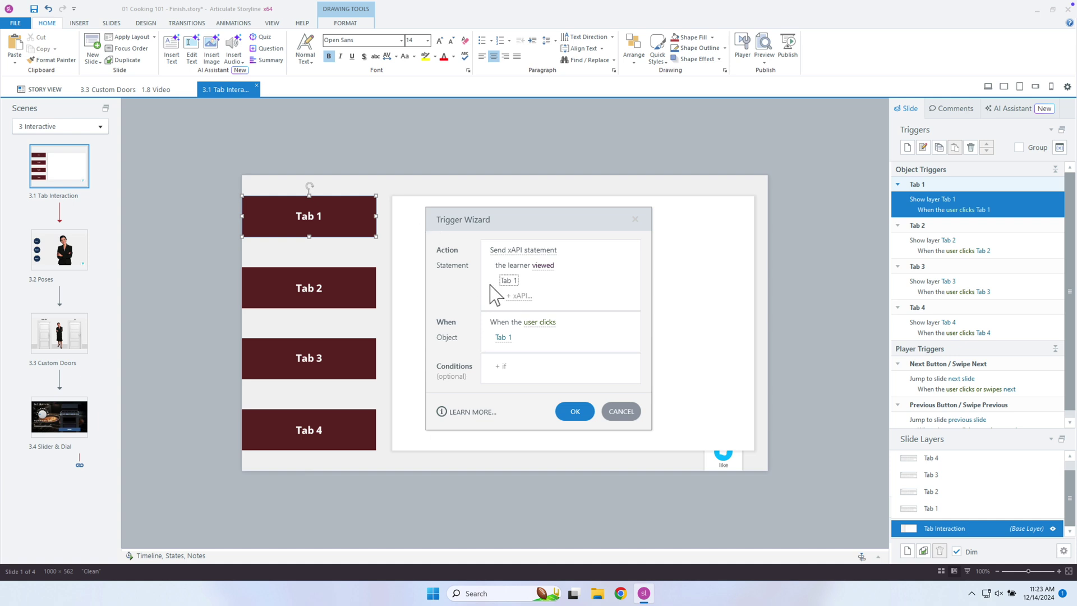
- Open the 'learner viewed Tab 1' statement as JSON in the xAPI Statement Editor and copy it
click(518, 295)
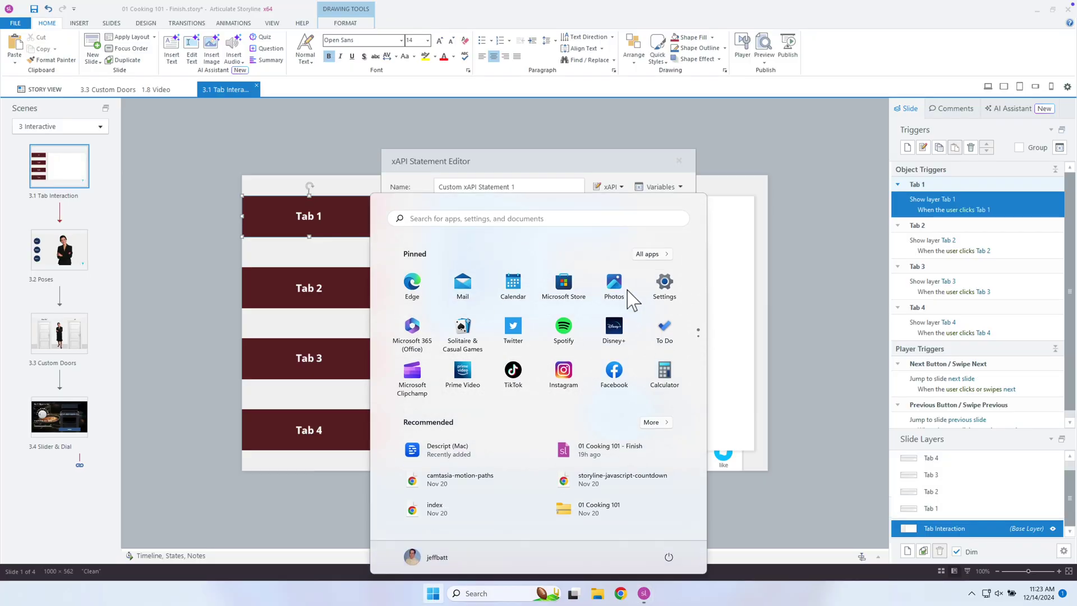
key(Escape)
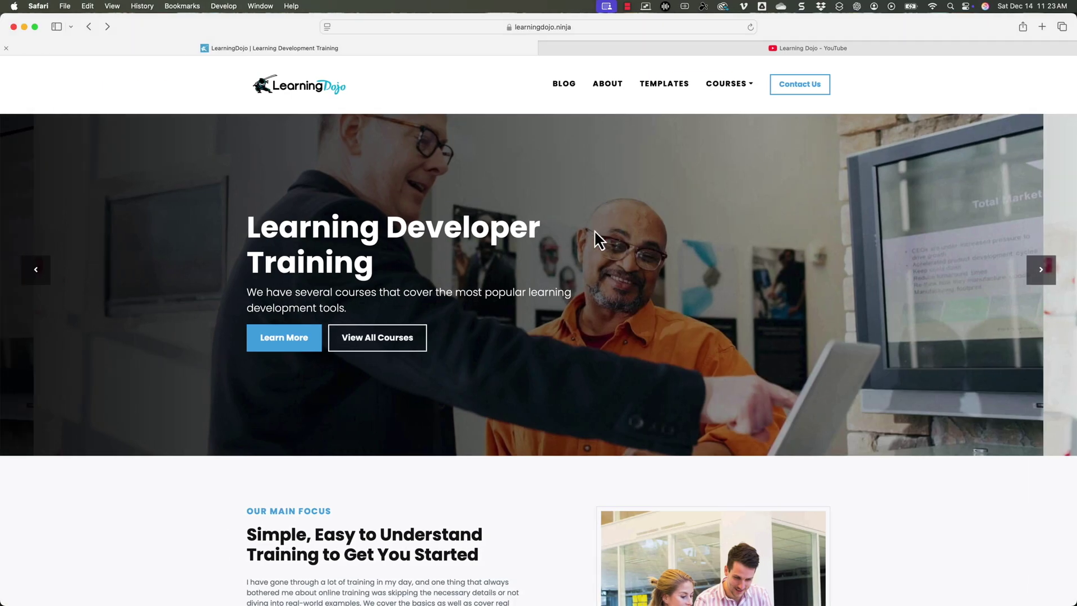
key(super+Tab)
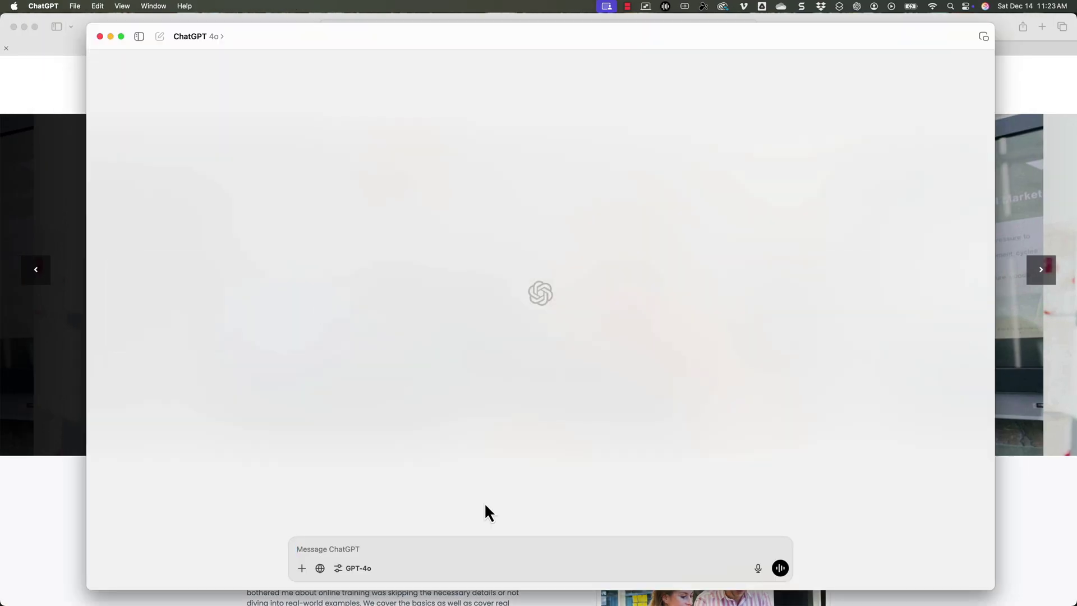
- Prompt ChatGPT as a learning developer expert in xAPI and Articulate Storyline who will add extensions to JSON
text(You are a learning developer very familiar with xAPI and i)
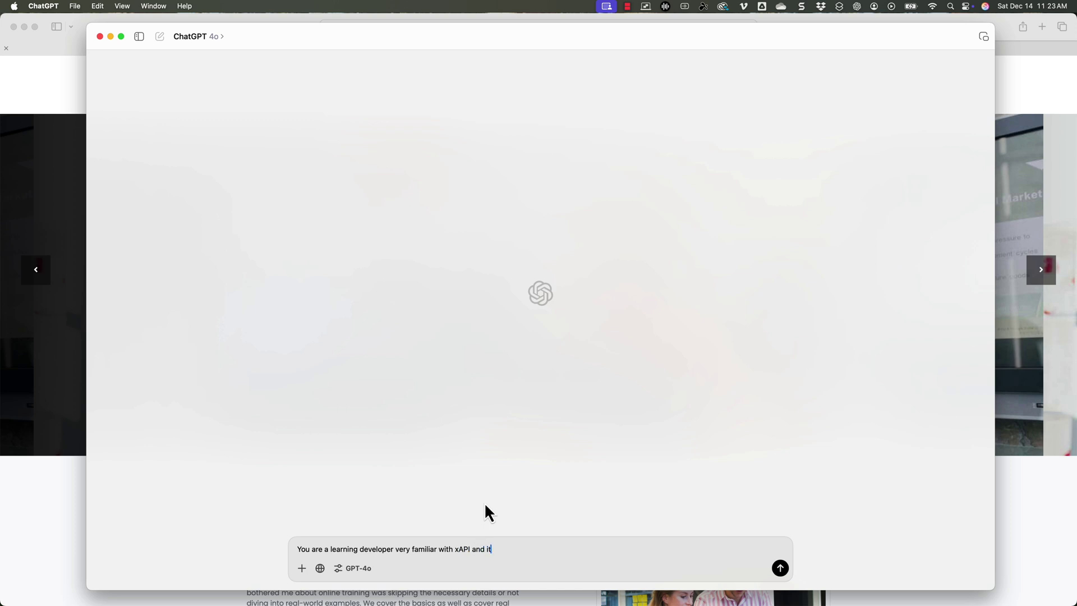
text(tandards as well as)
text( Stor)
key(BackSpace)
key(BackSpace)
key(BackSpace)
key(BackSpace)
text(Articulate Storyline. I am)
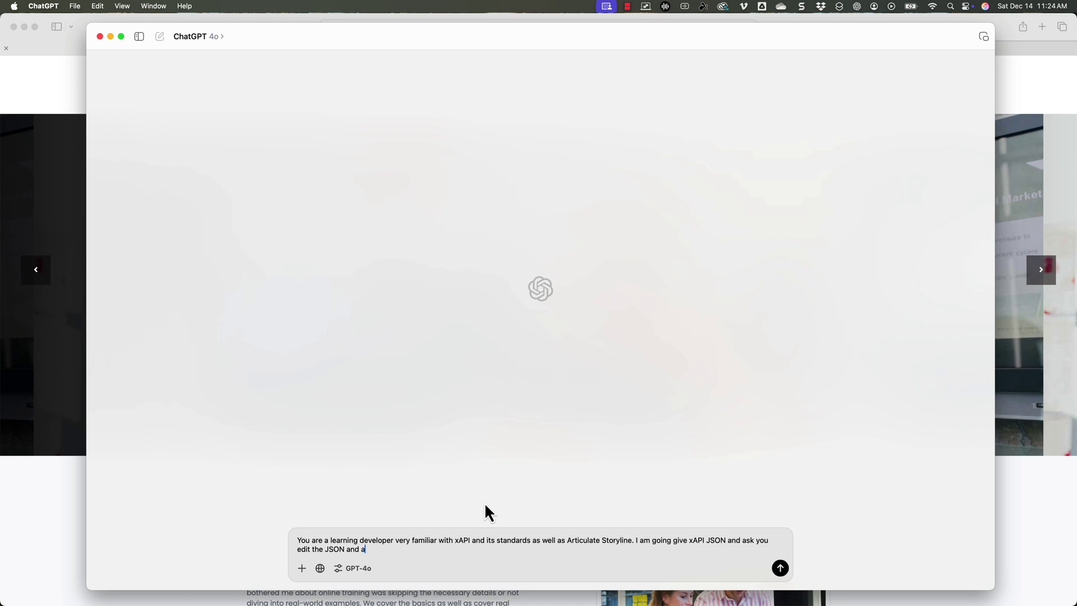
key(BackSpace)
text(additional extension)
key(Return)
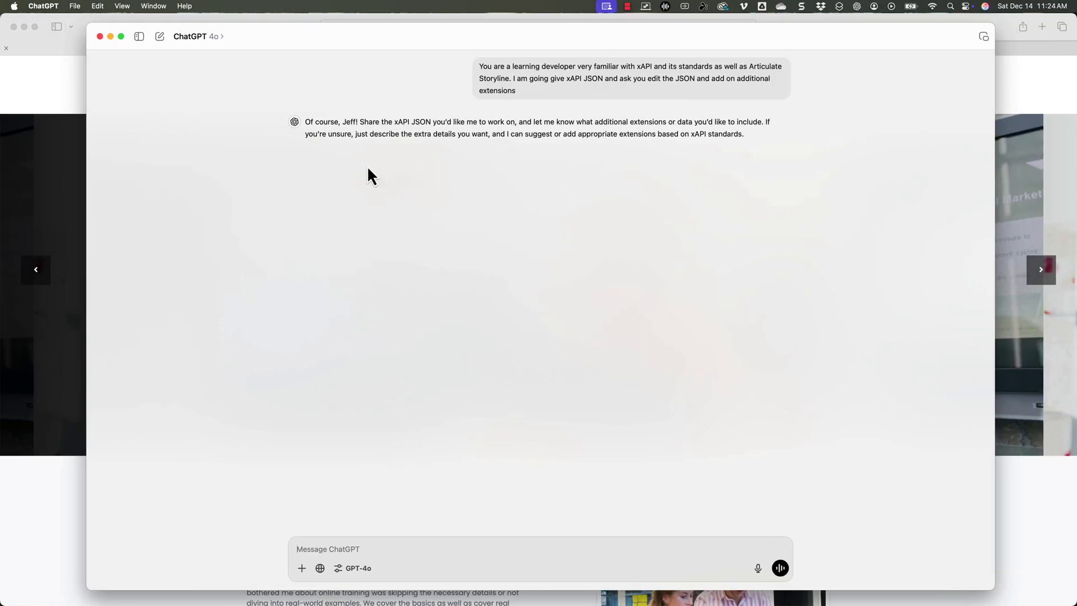
text(Here)
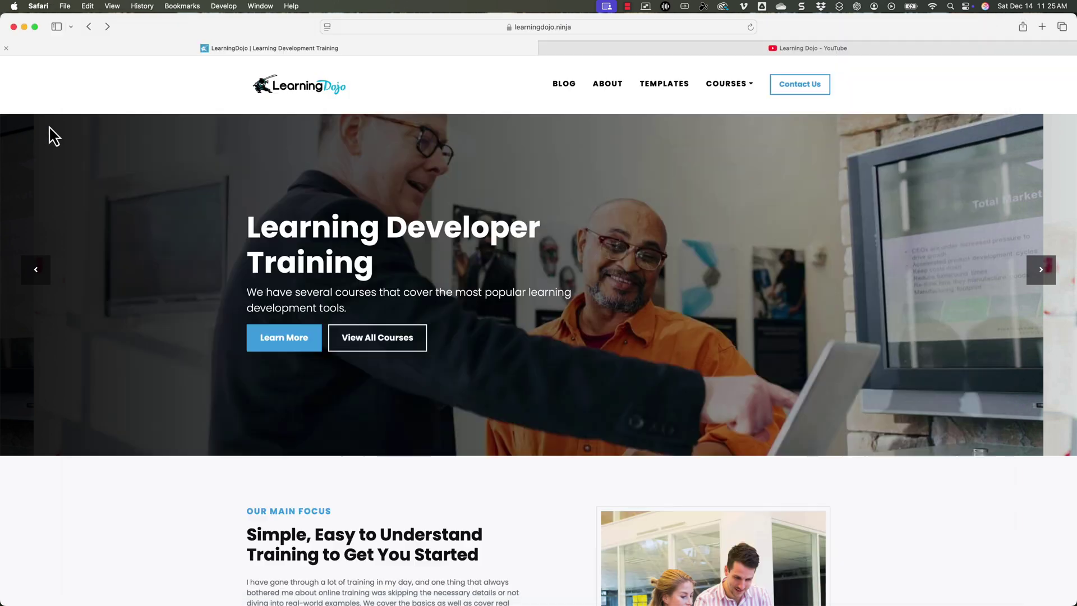
- Open the ADL xAPI Statement Generator from the xAPI bookmarks in a new tab and scroll to its Statement Editor
key(super+t)
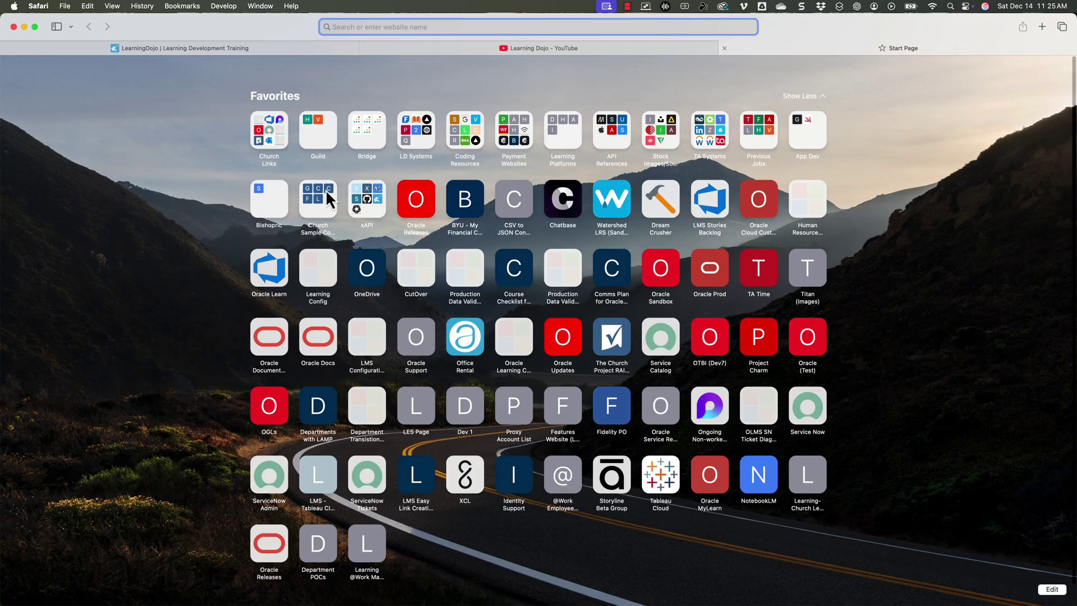
click(366, 198)
click(271, 347)
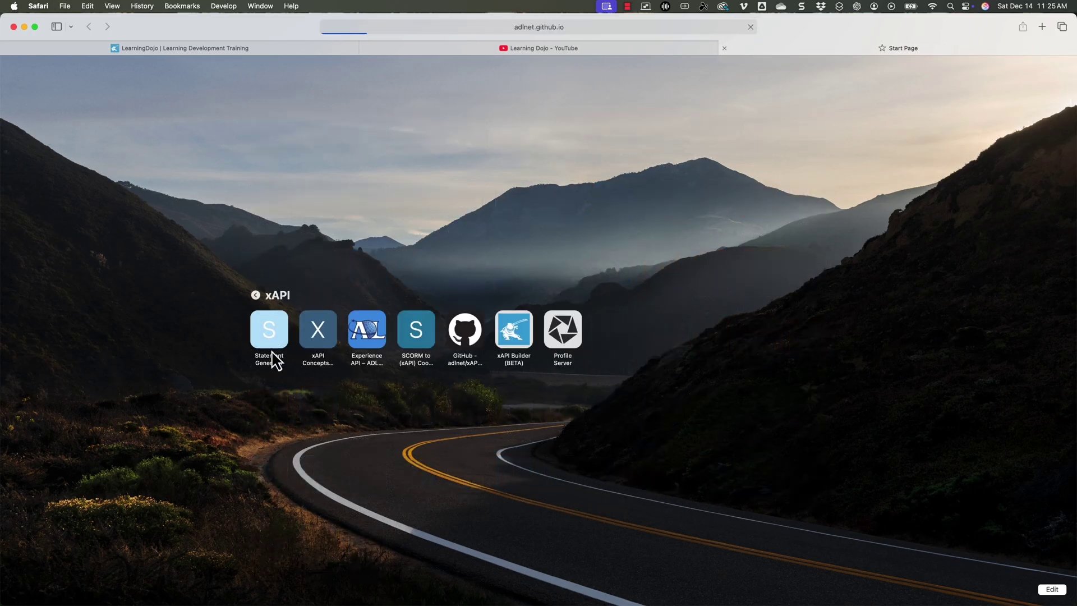
scroll(276, 348, down, 10)
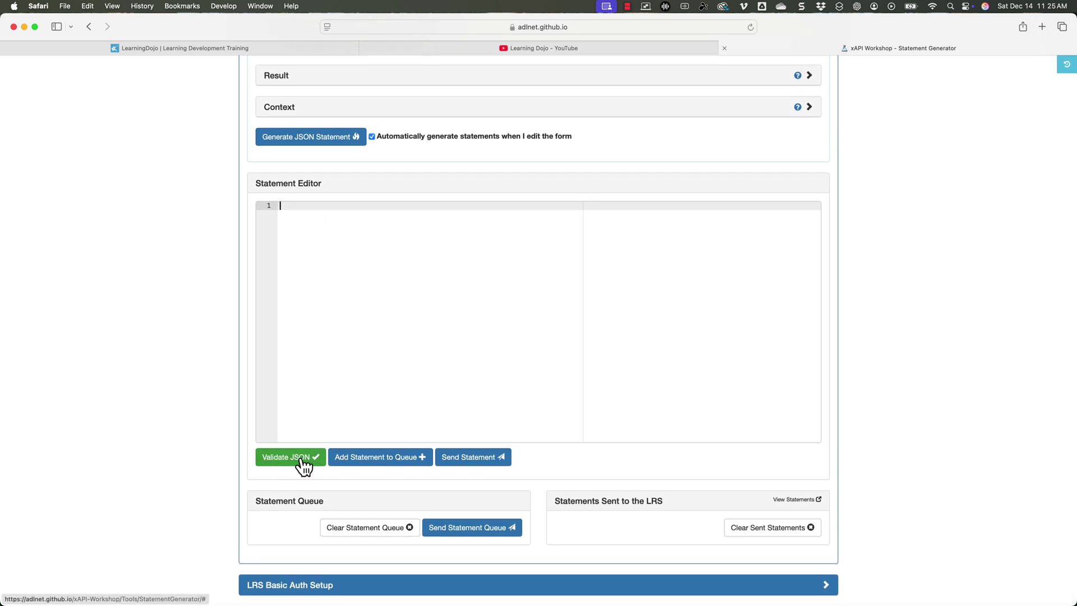
key(super+Tab)
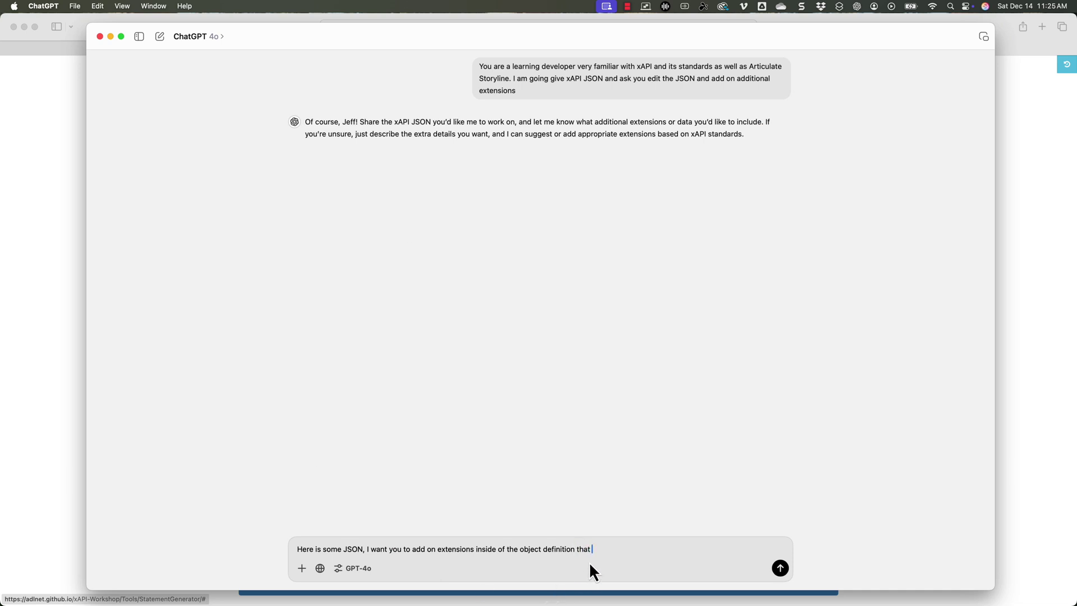
- Ask ChatGPT to add object-definition extensions tracking the tab's subject and description, pasting in the copied JSON
text(ack the tab su)
text(bject and)
key(BackSpace)
key(BackSpace)
key(BackSpace)
text(description of the ta)
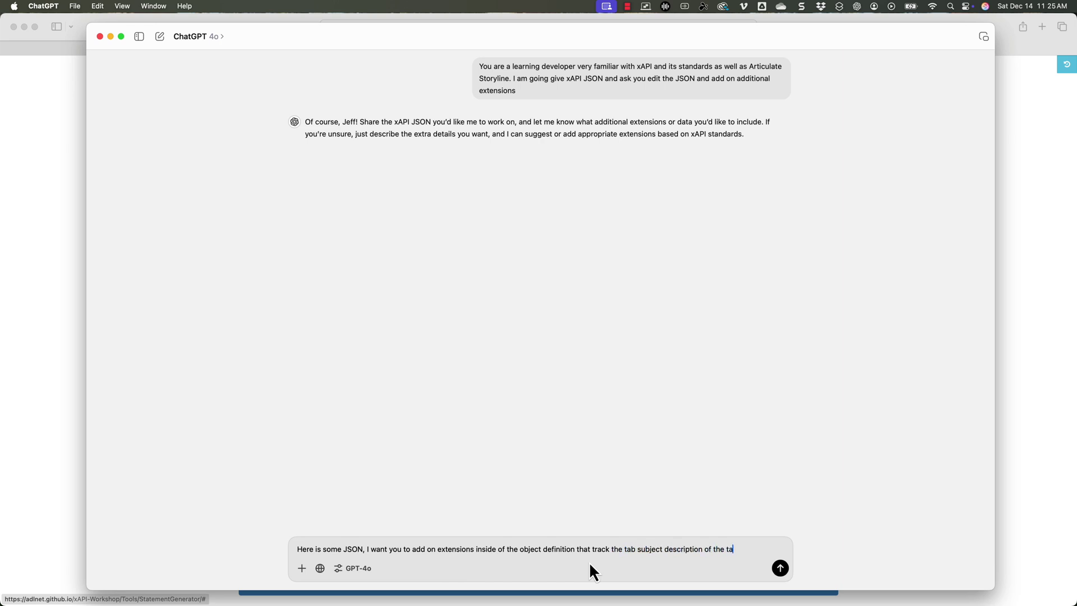
text(b. Here is the JSON)
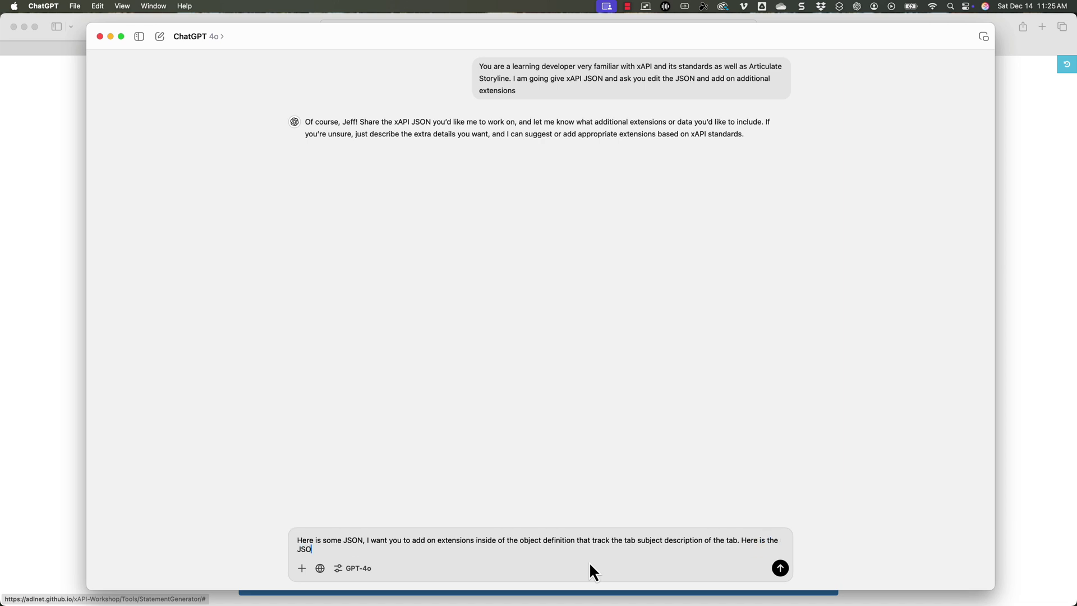
key(super+v)
key(Return)
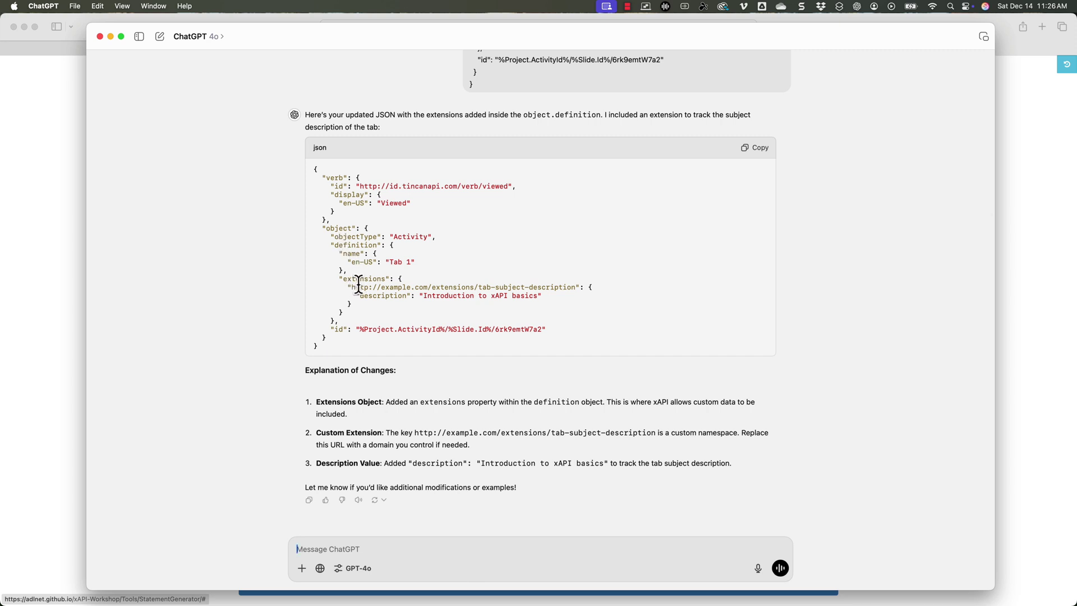
- Review the reply's tab-subject-description extension key holding 'Introduction to xAPI basics'
drag(351, 287, 574, 284)
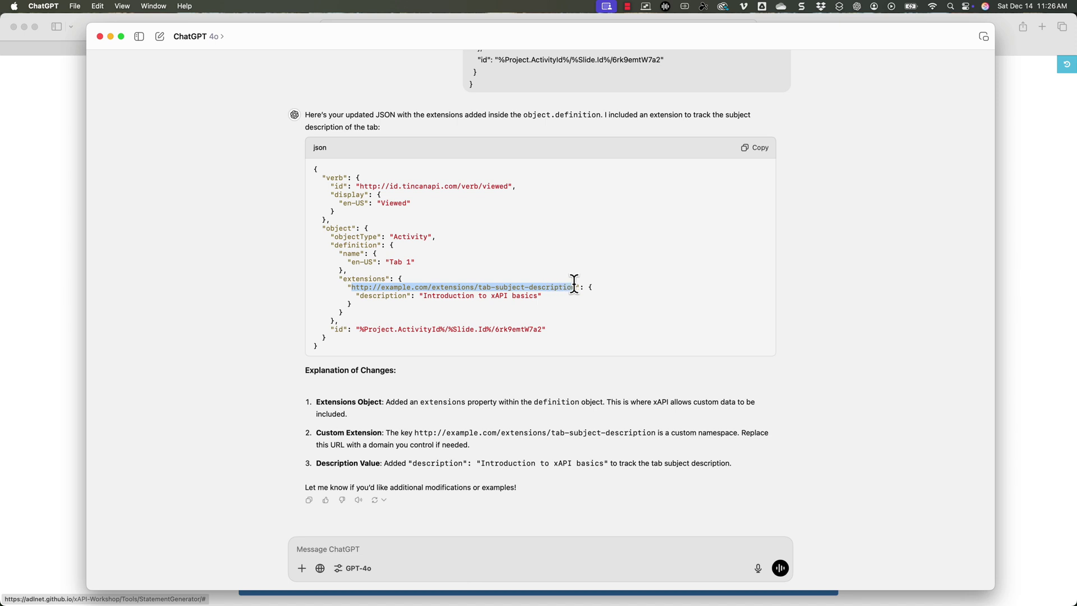
click(533, 286)
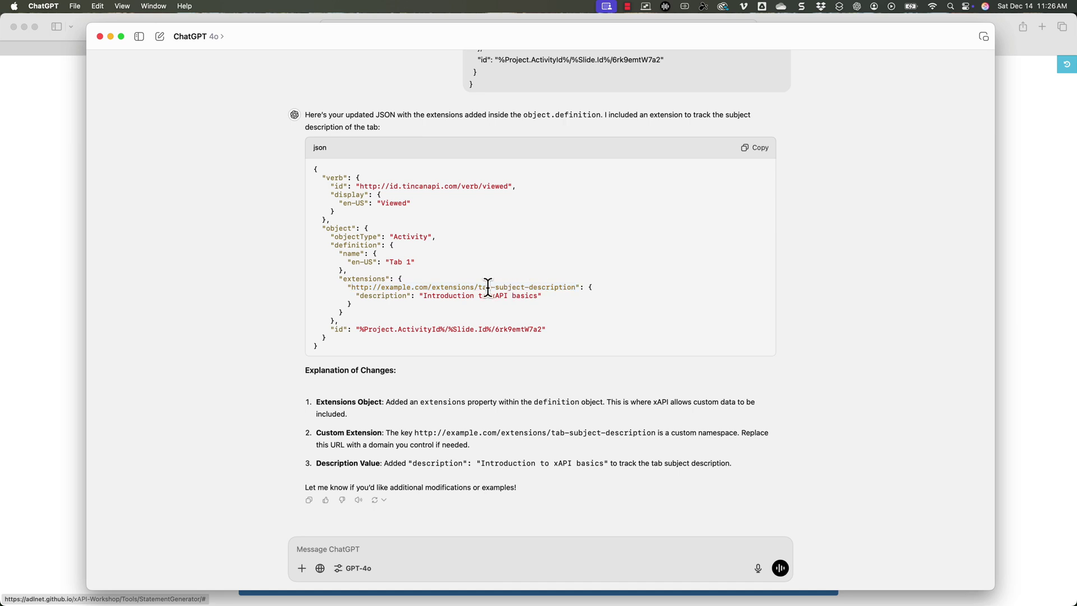
drag(487, 286, 566, 286)
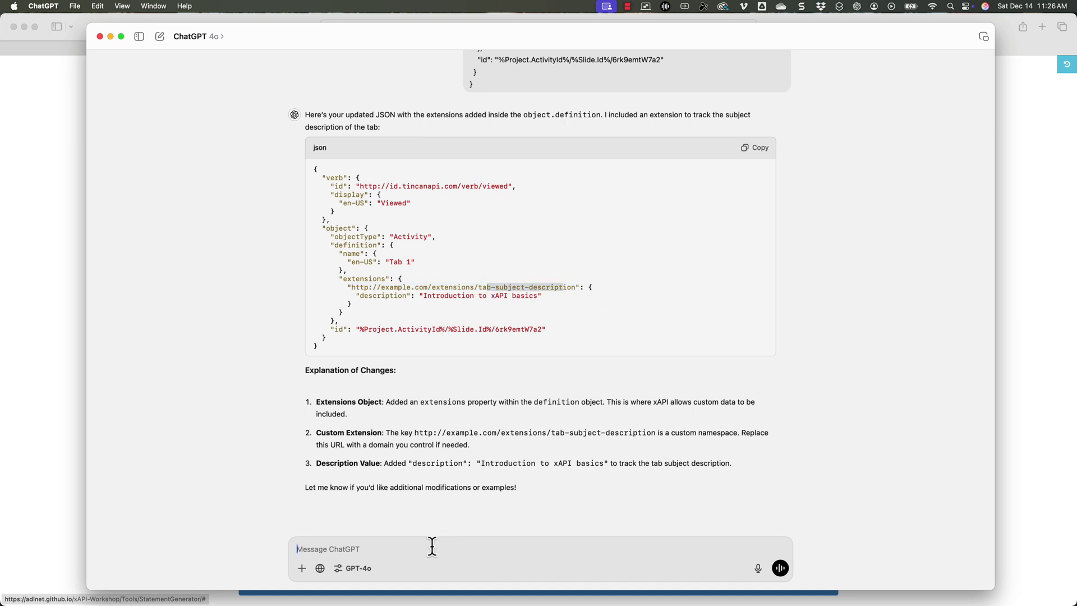
- Ask ChatGPT for two separate extensions, one for tab title and one for tab description
text(()
text(gnore the)
key(super+a)
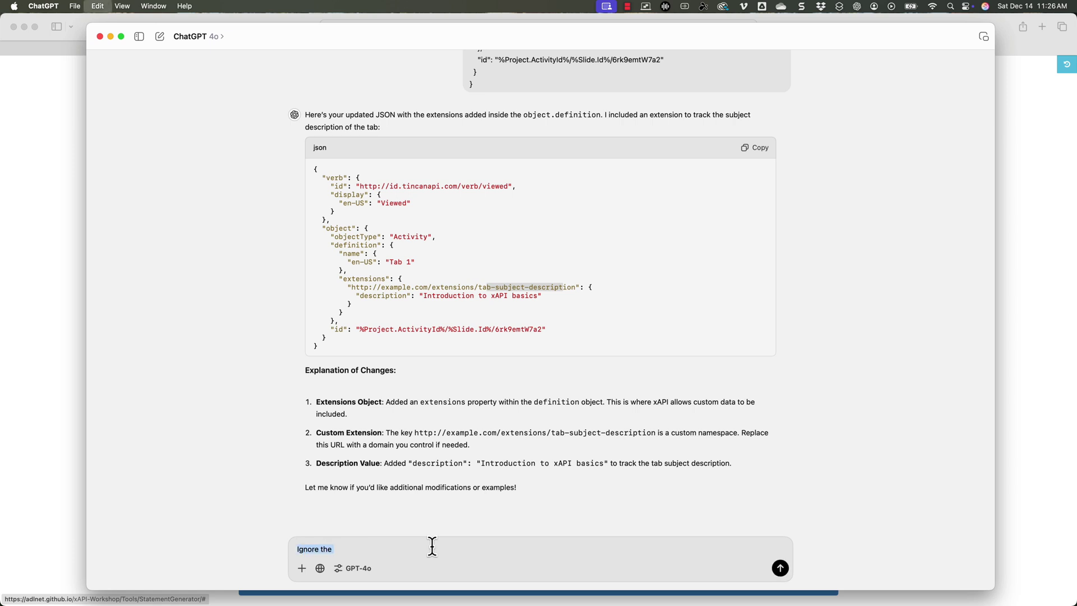
text(Have two extensions, on)
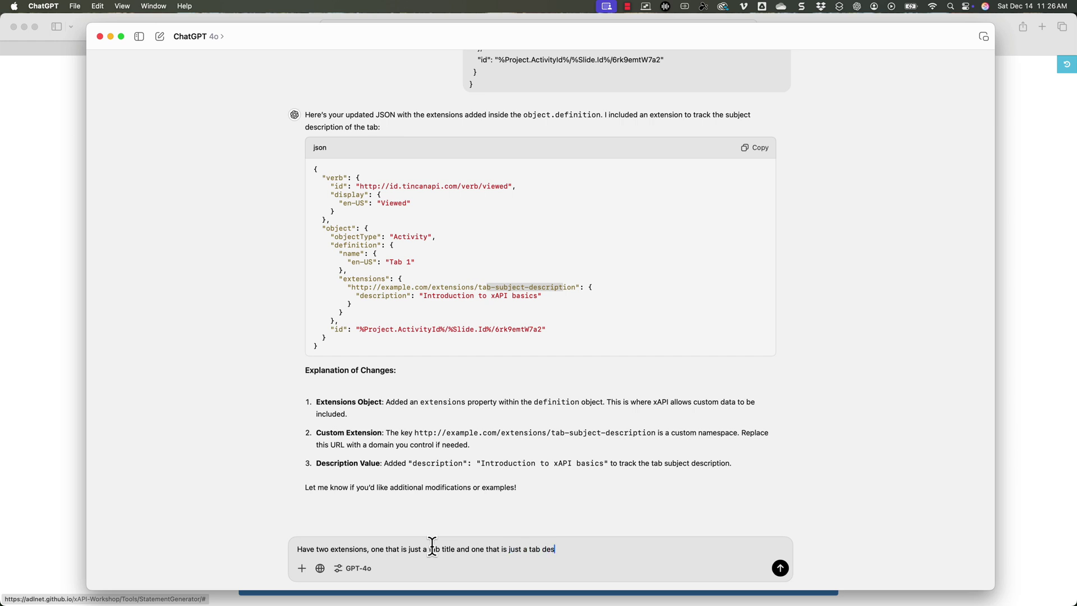
text(ption.)
key(Return)
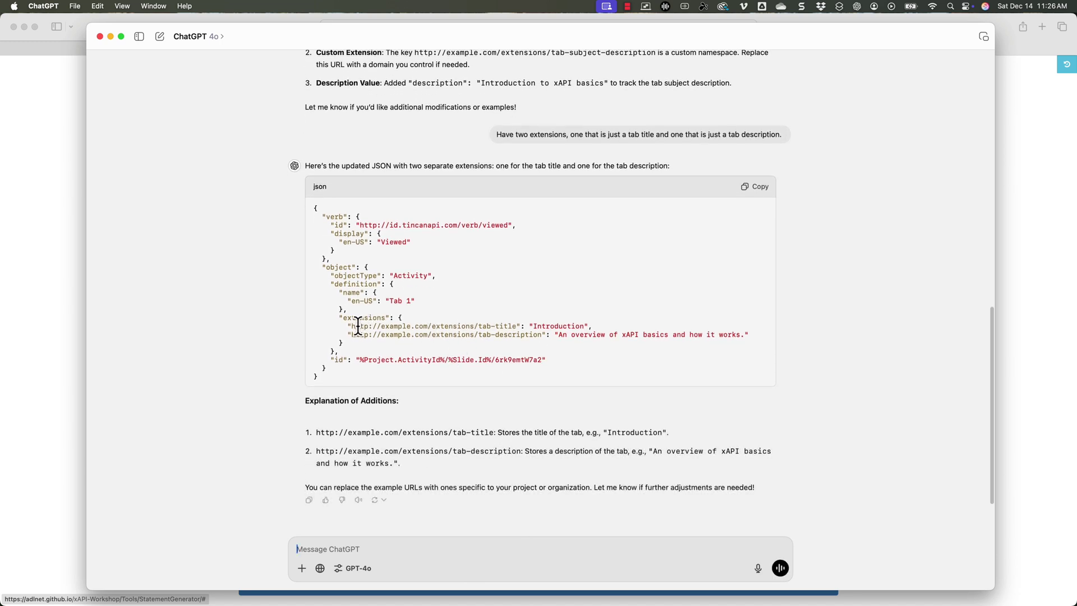
- Check the new tab-title and tab-description extension keys and copy the updated JSON
drag(352, 325, 461, 326)
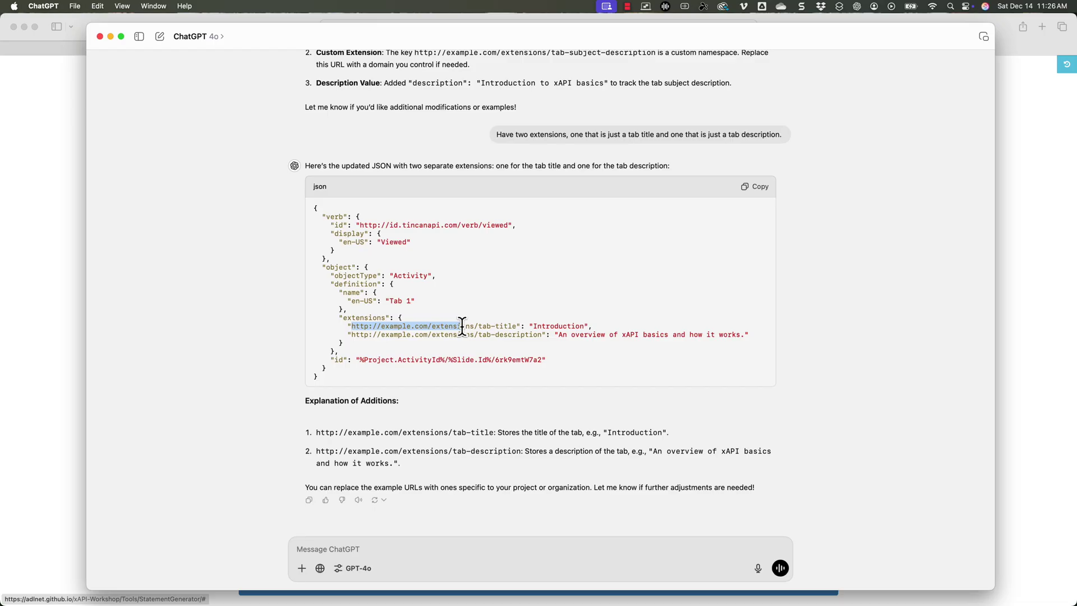
click(469, 326)
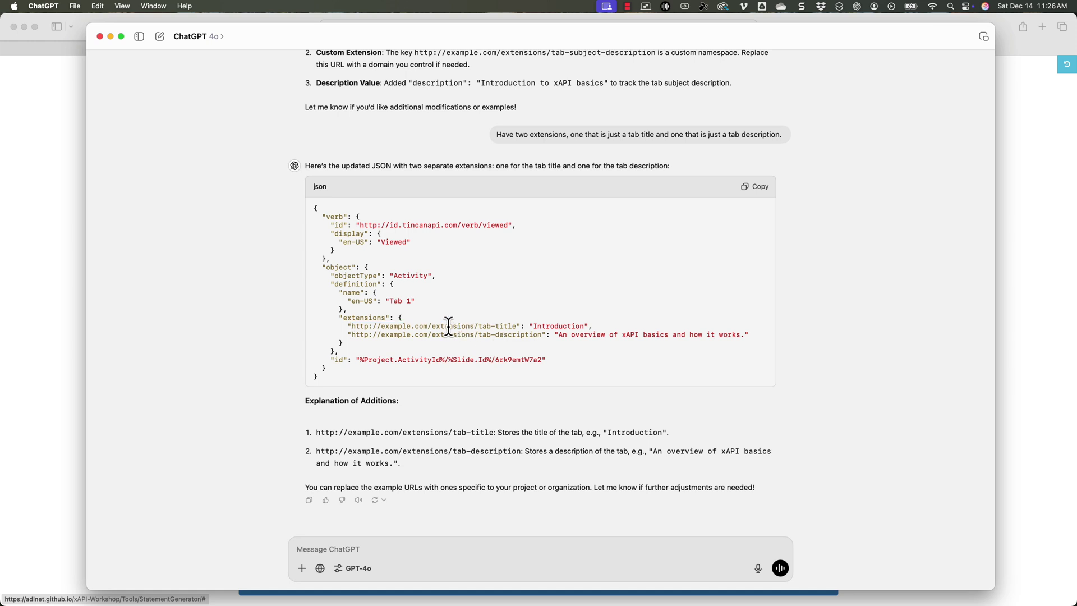
double_click(485, 325)
mouse_move(506, 324)
mouse_down()
mouse_move(517, 325)
mouse_move(499, 326)
mouse_up()
drag(495, 334, 529, 334)
click(742, 189)
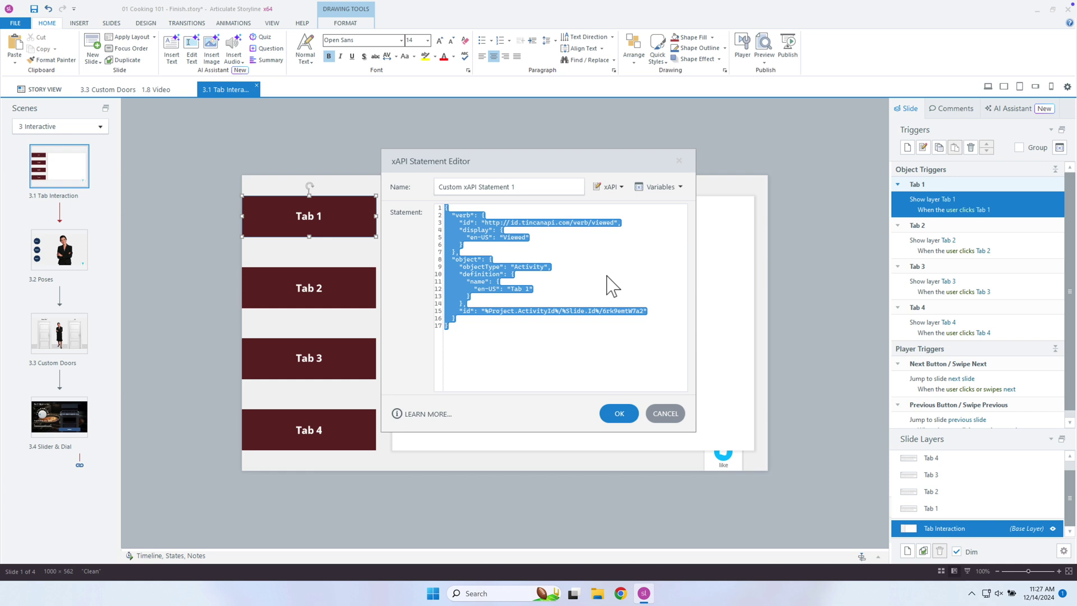
- Replace Tab 1's statement with the extended JSON and confirm the send-statement trigger
key(ctrl+v)
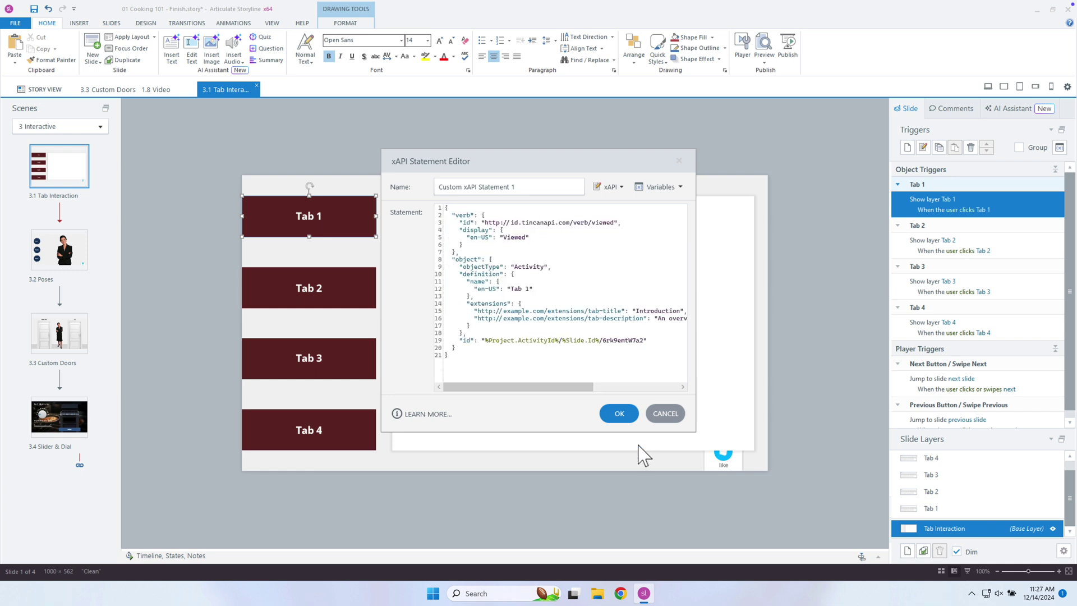
click(627, 420)
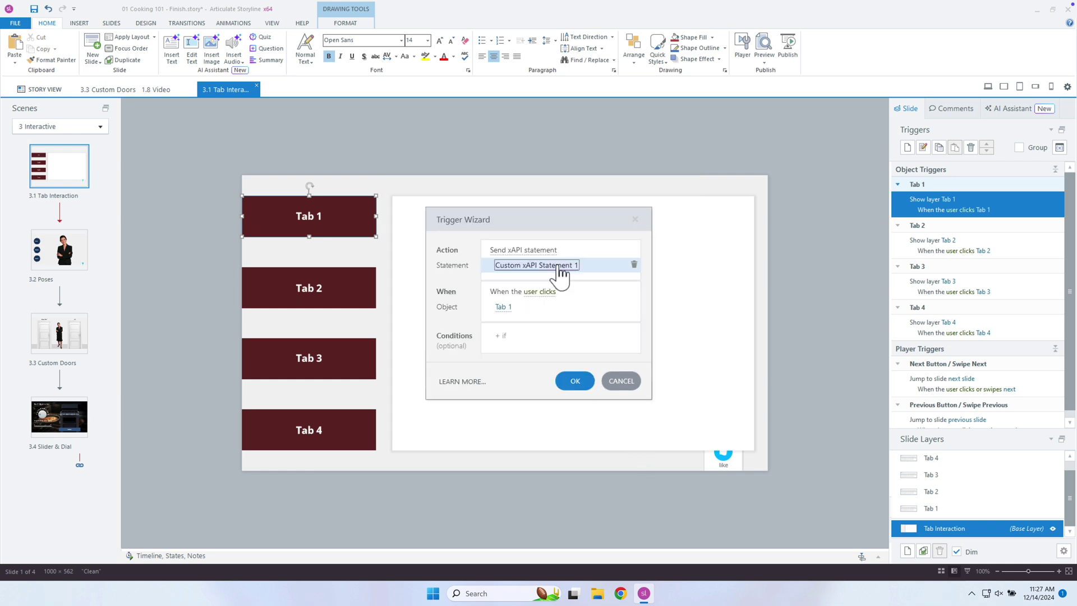
click(582, 387)
- Copy the statement trigger to Tab 2 and open Tab 2's statement
click(939, 147)
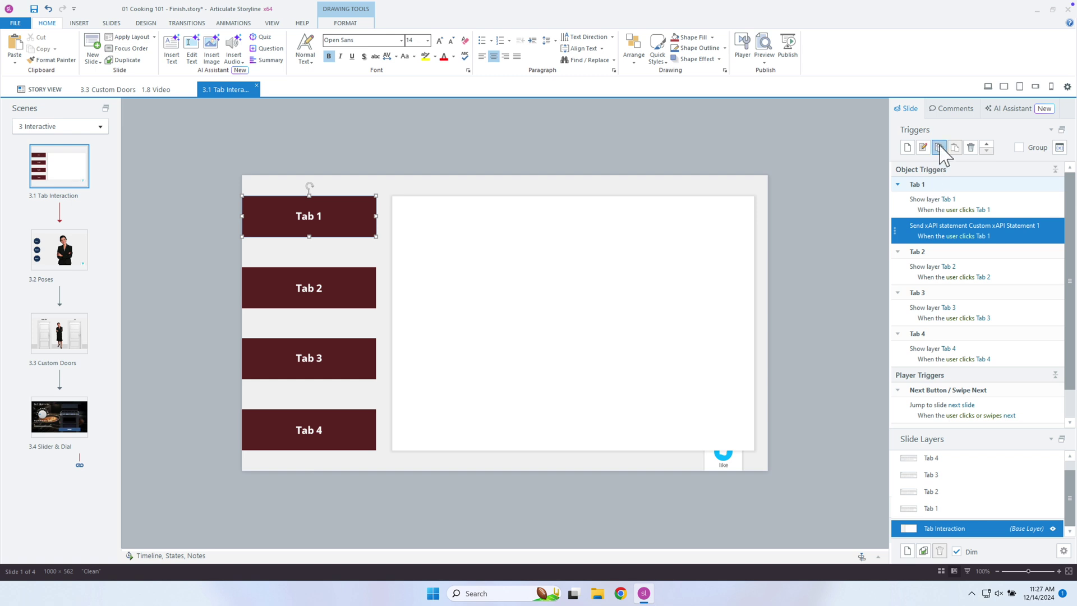
click(1022, 278)
key(ctrl+v)
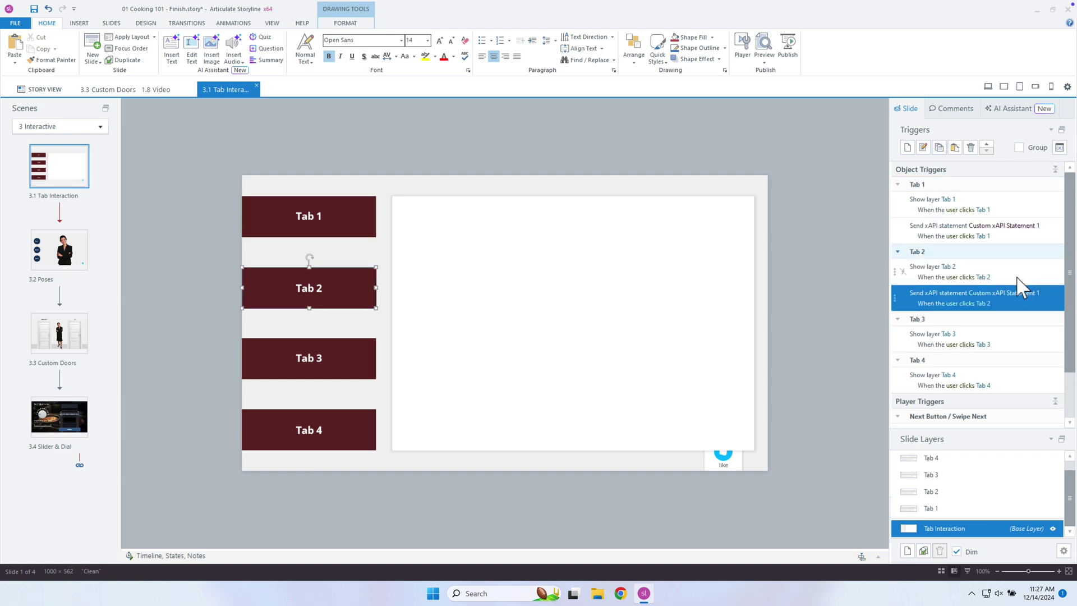
click(1010, 294)
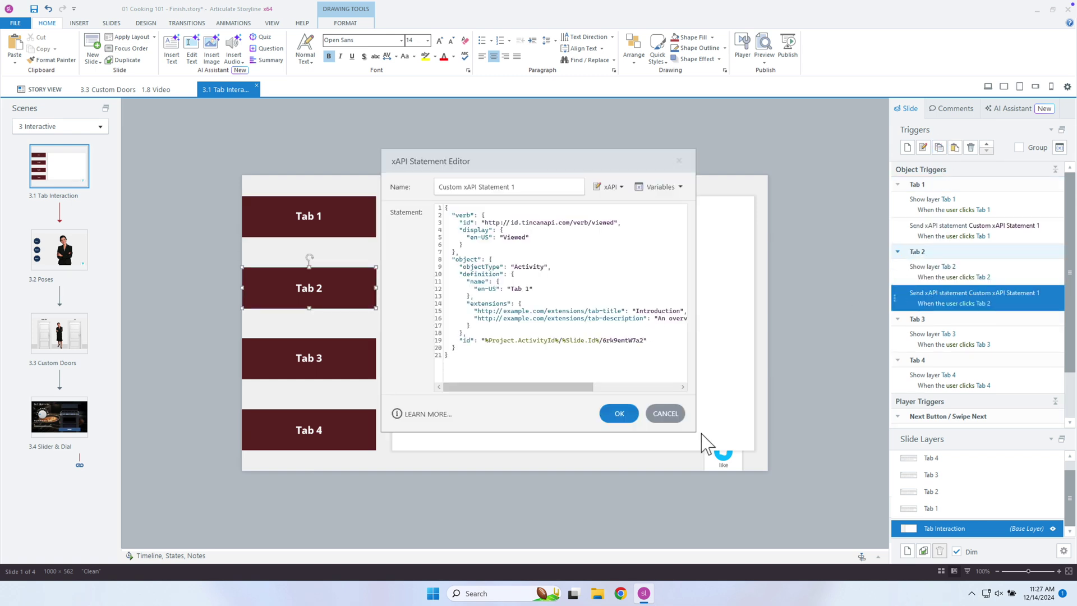
double_click(653, 310)
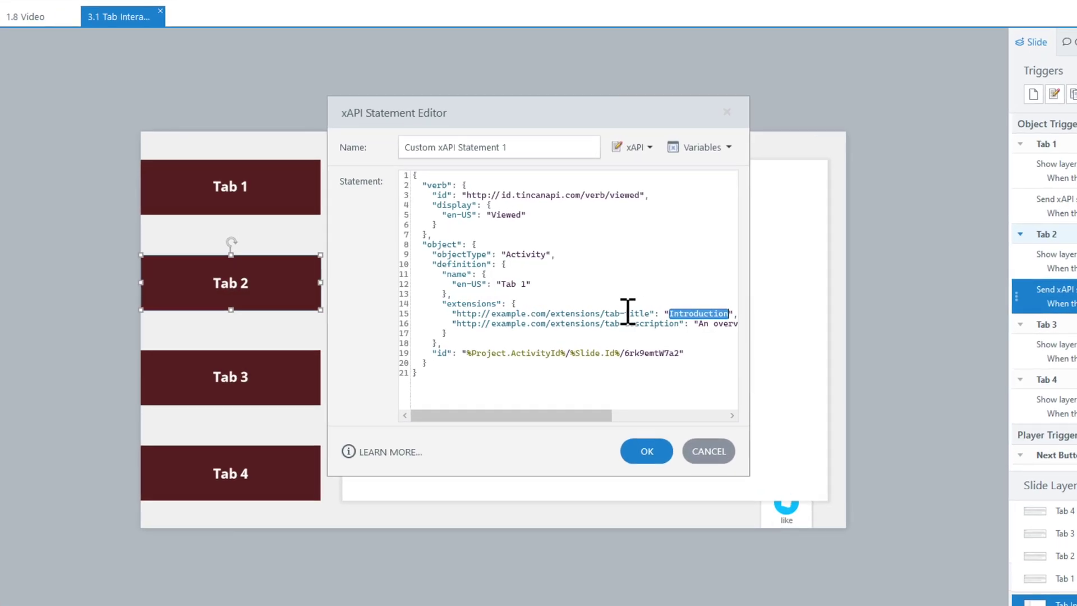
- Rename Tab 2's extension key to tab-topic, set its value to 'Customer Service', and save
double_click(628, 313)
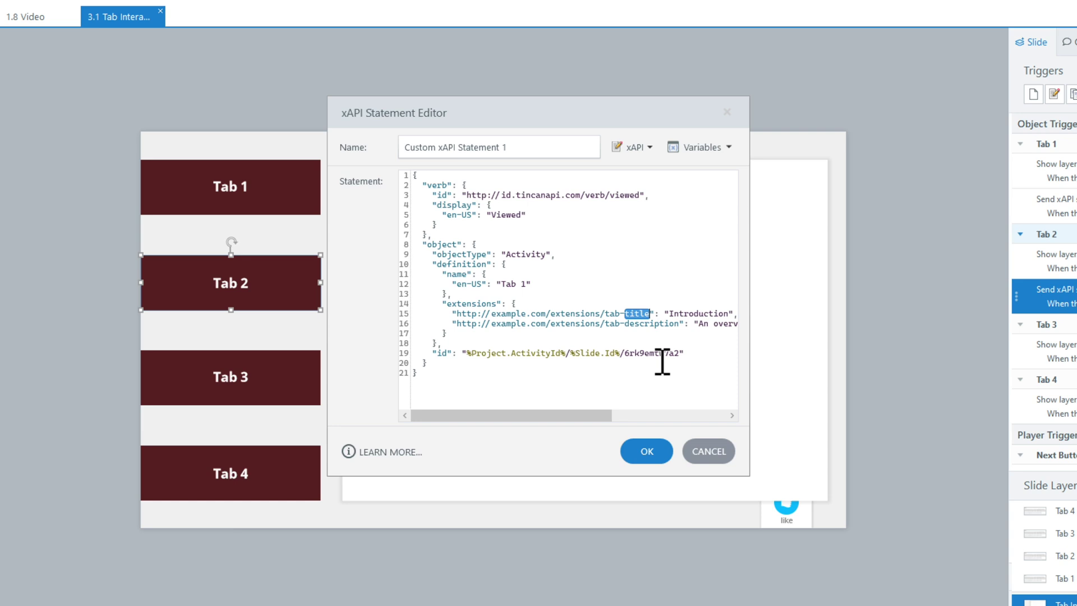
text(topic)
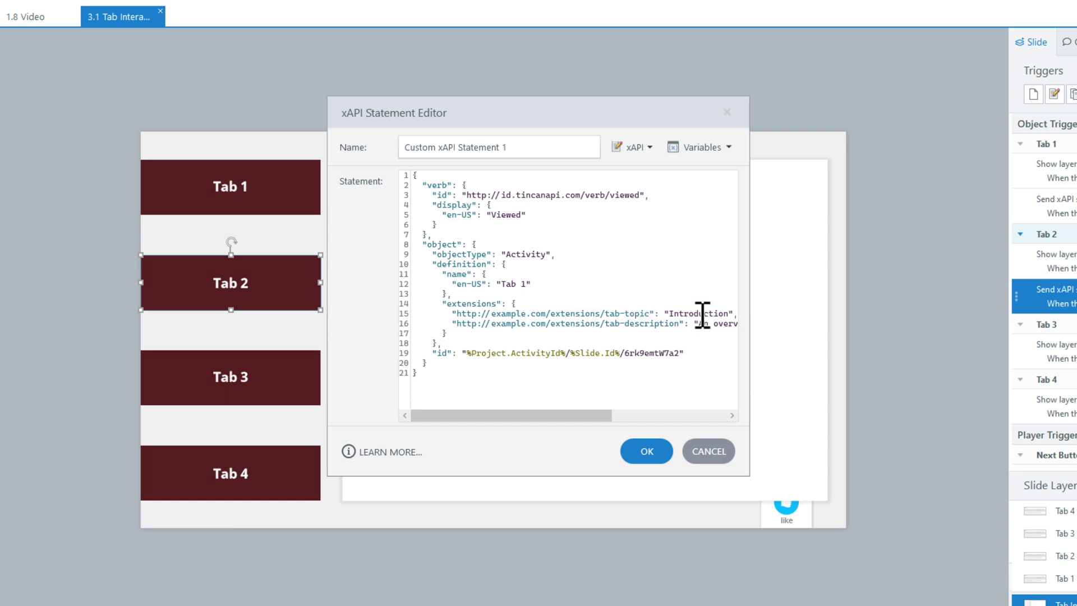
double_click(701, 313)
text(Customer Serbo)
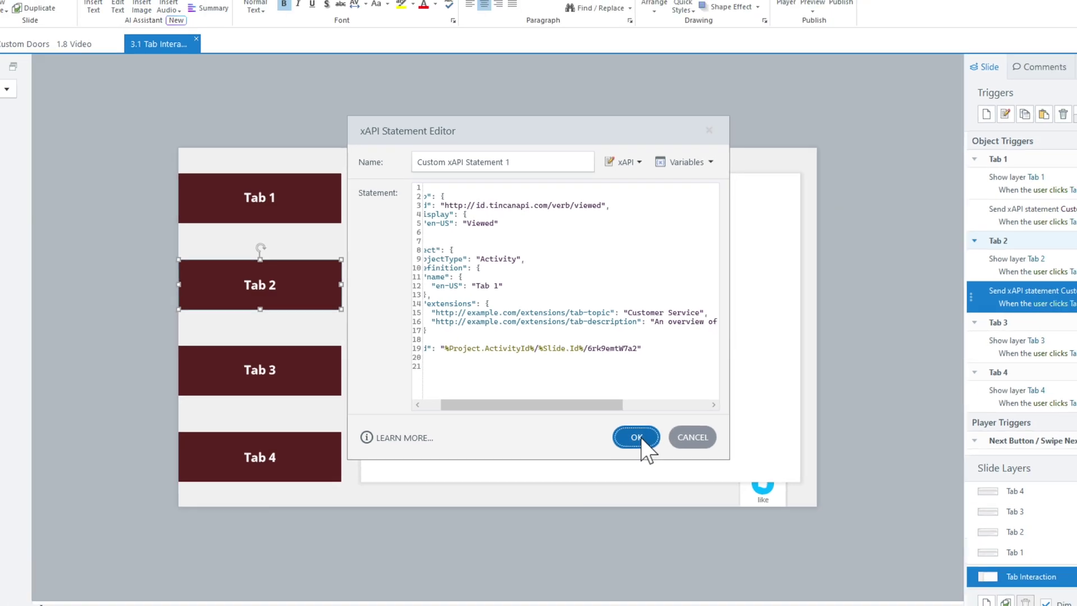
click(661, 451)
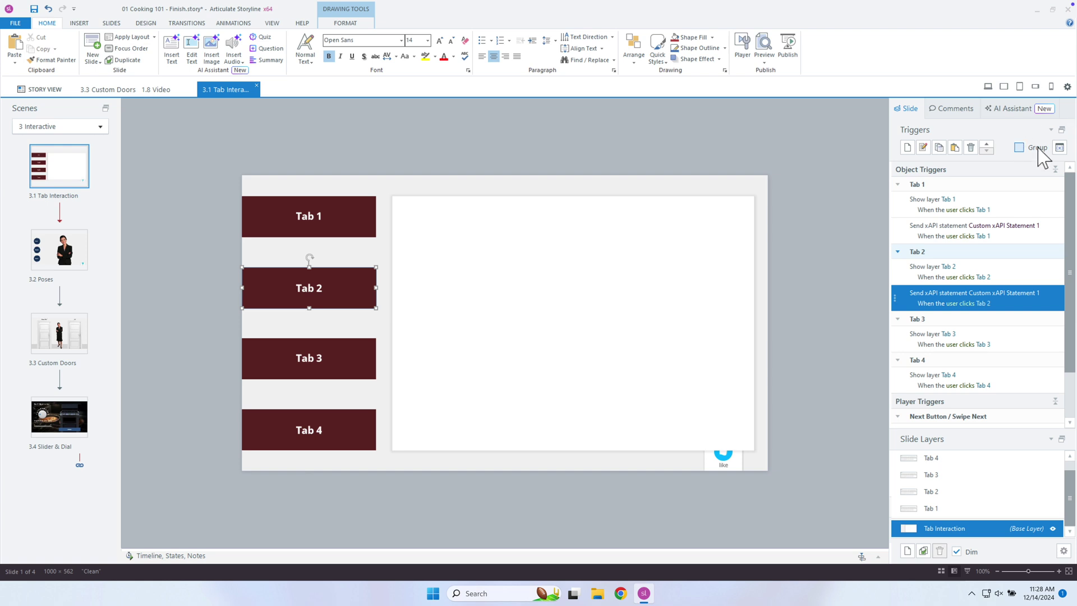
- Review the project variables, then go to slide 3.4 Slider & Dial and select its SUBMIT button
click(1060, 147)
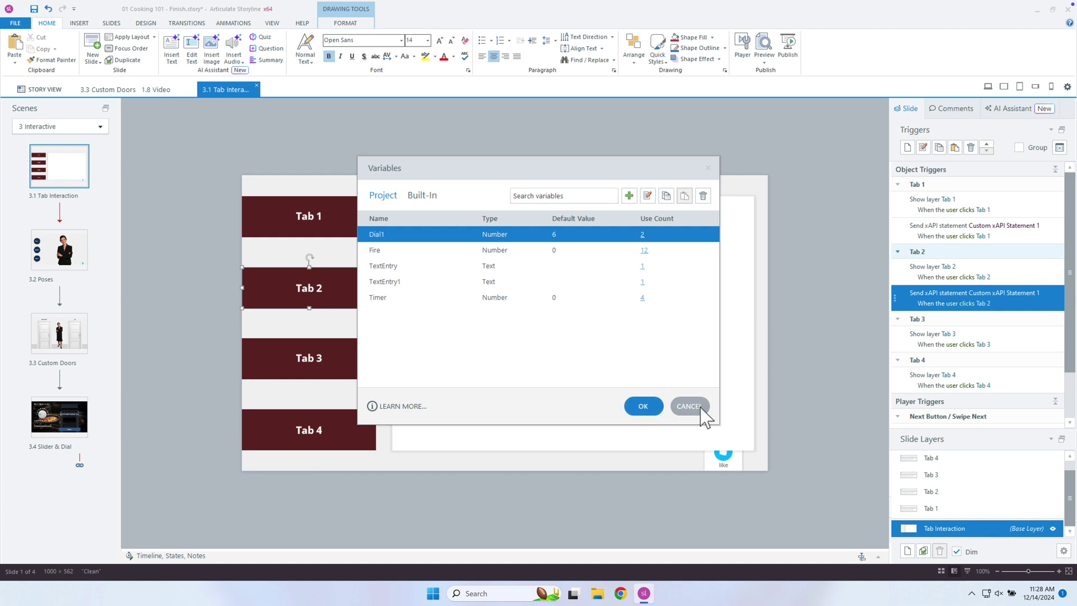
click(673, 404)
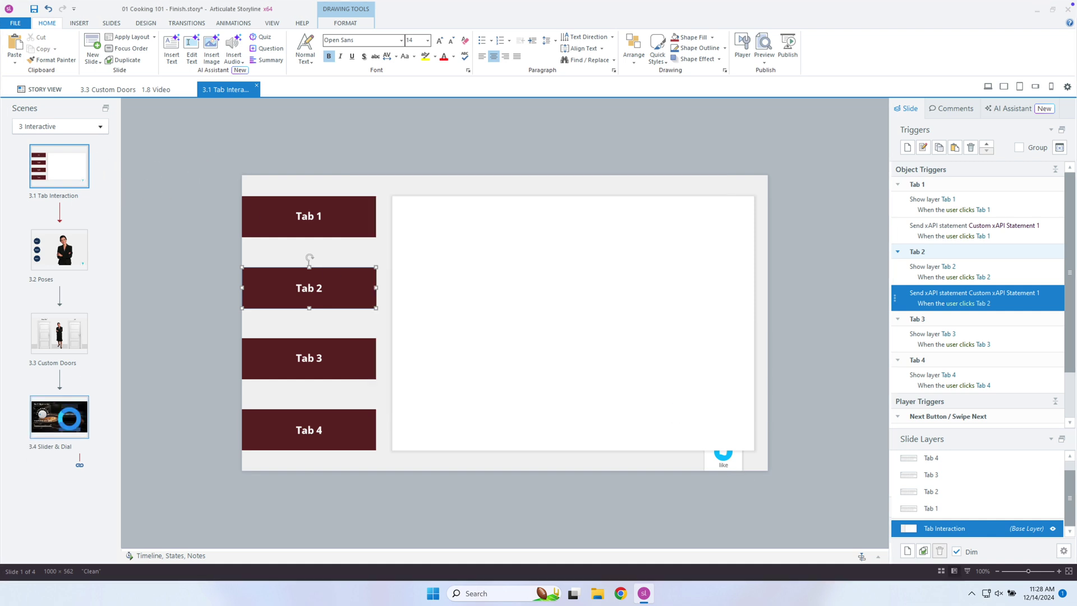
click(77, 430)
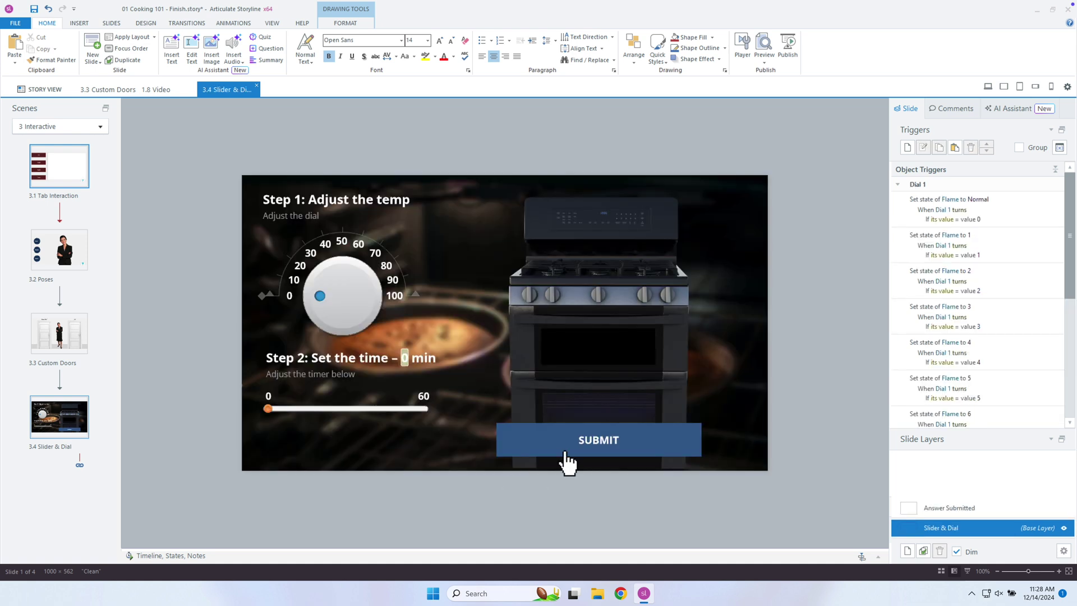
click(567, 461)
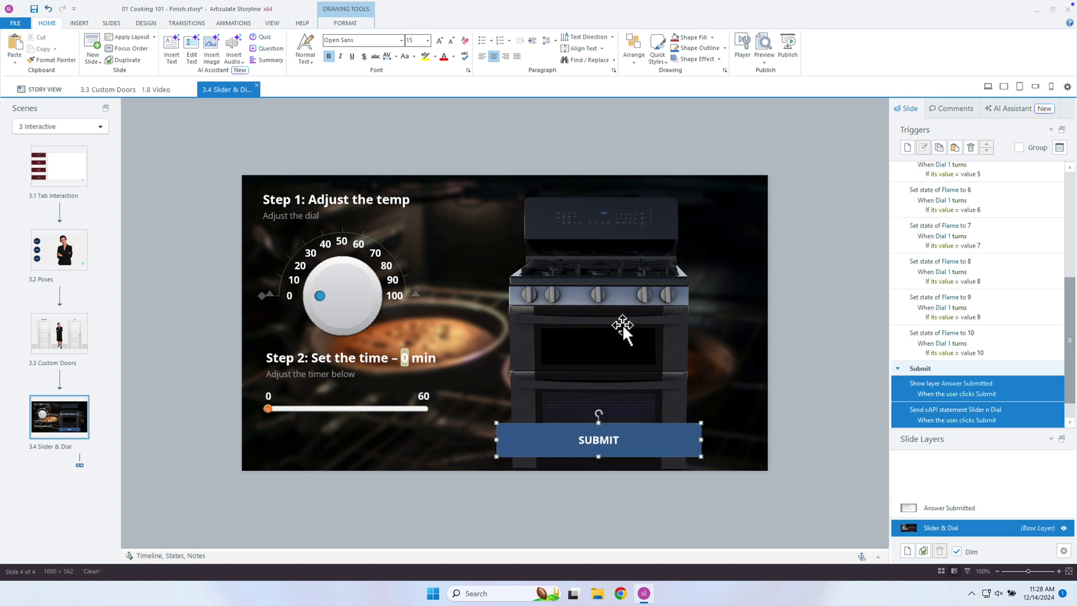
- Open the Slider n Dial statement in an enlarged editor and review its Result section
double_click(909, 412)
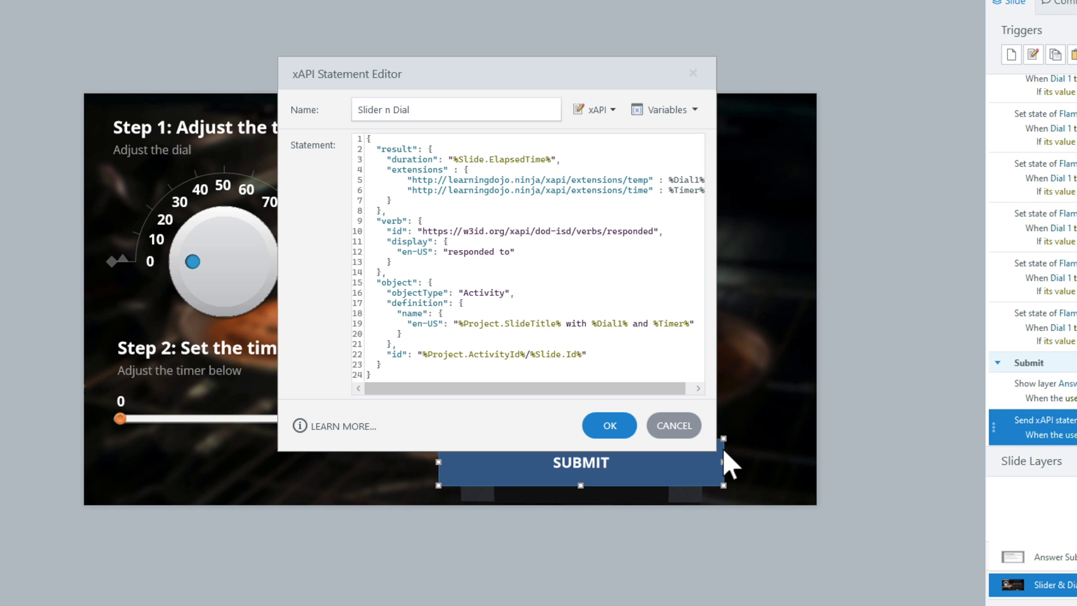
drag(714, 450, 818, 522)
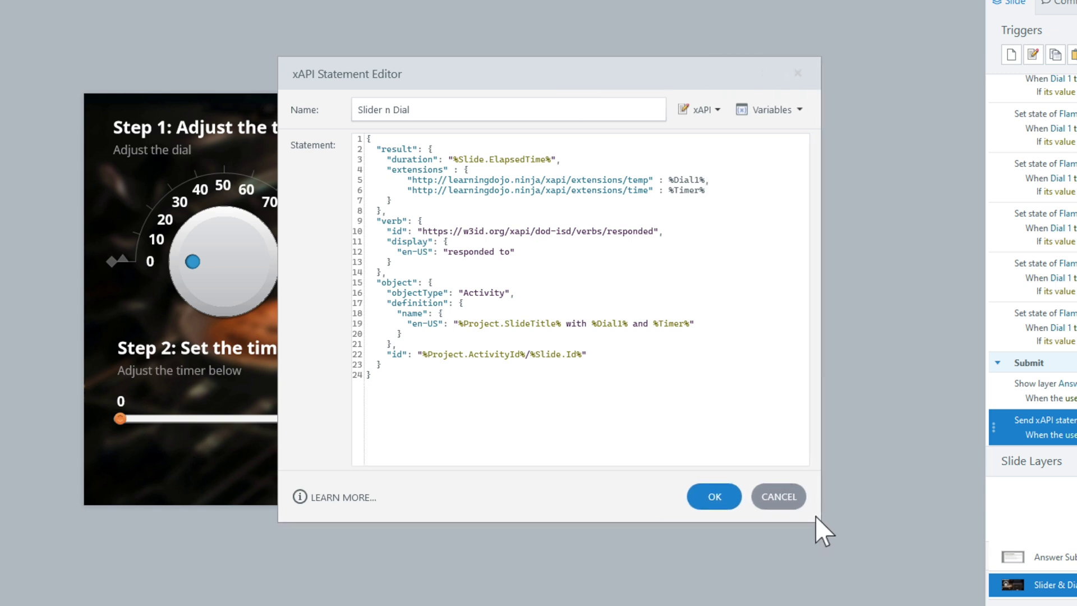
double_click(395, 149)
click(717, 111)
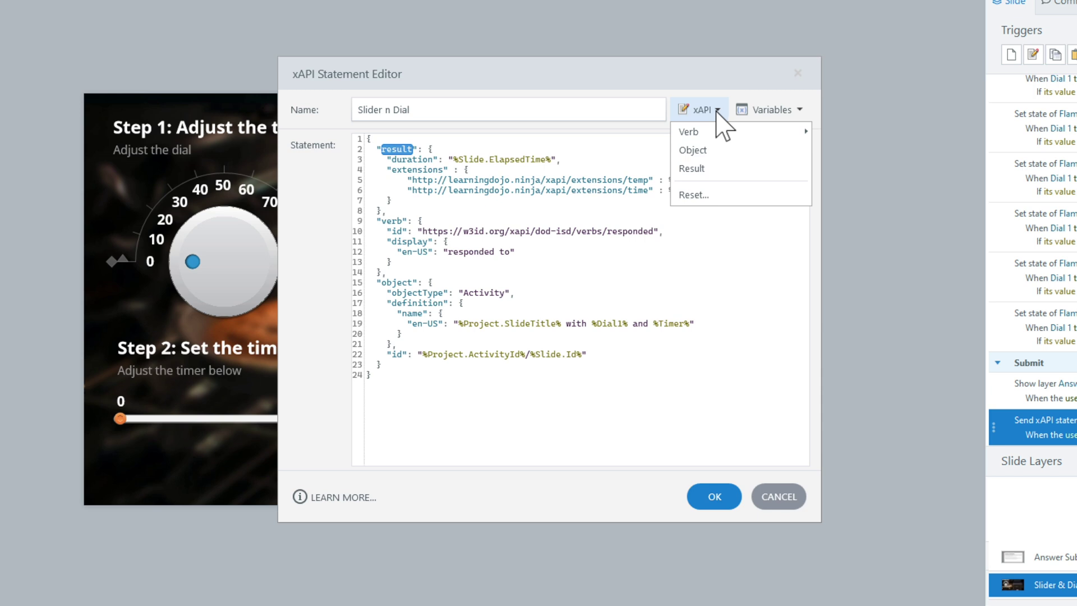
click(708, 169)
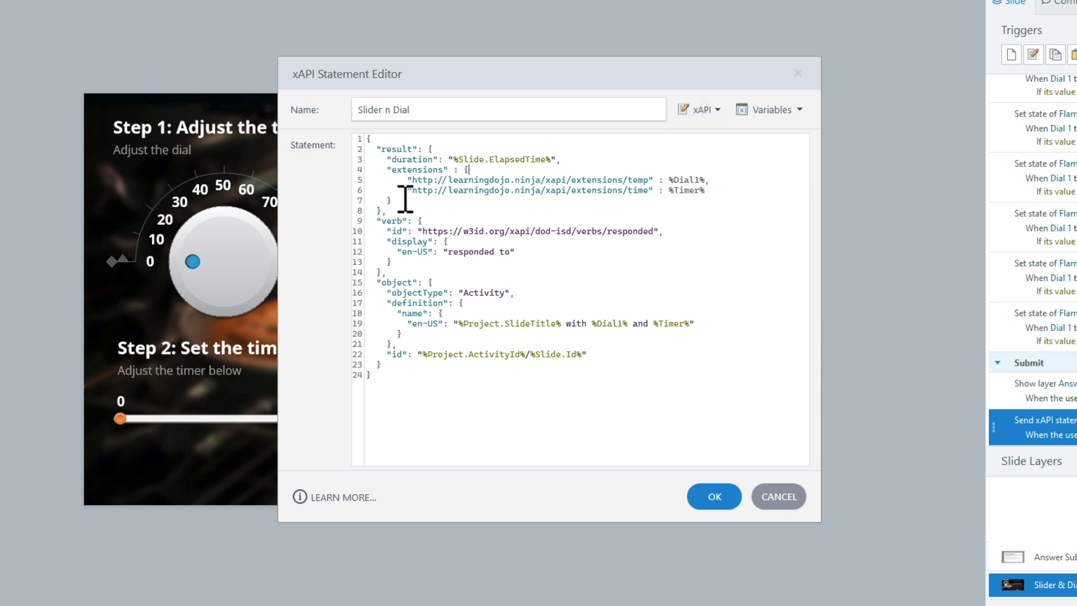
- Inspect the temp and time extensions referencing the %Dial1% and Timer variables
drag(403, 199, 387, 175)
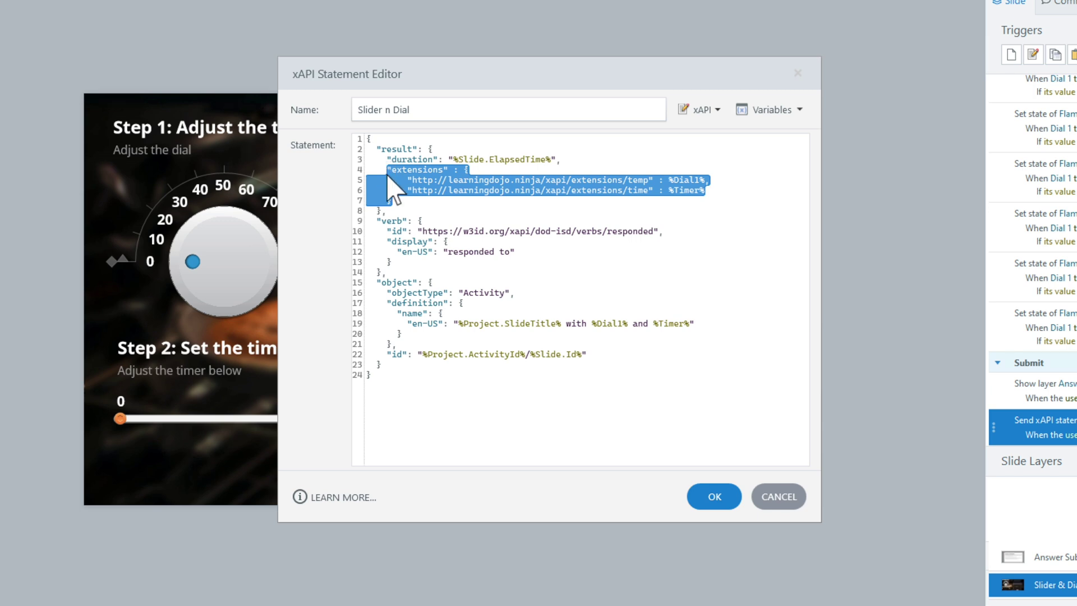
double_click(638, 180)
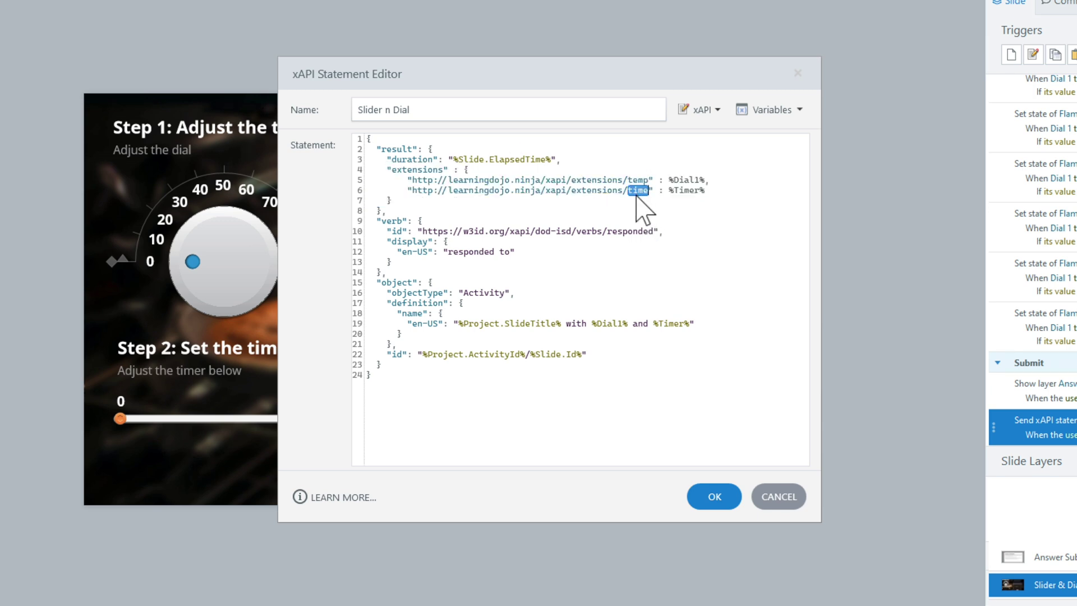
drag(705, 180, 667, 180)
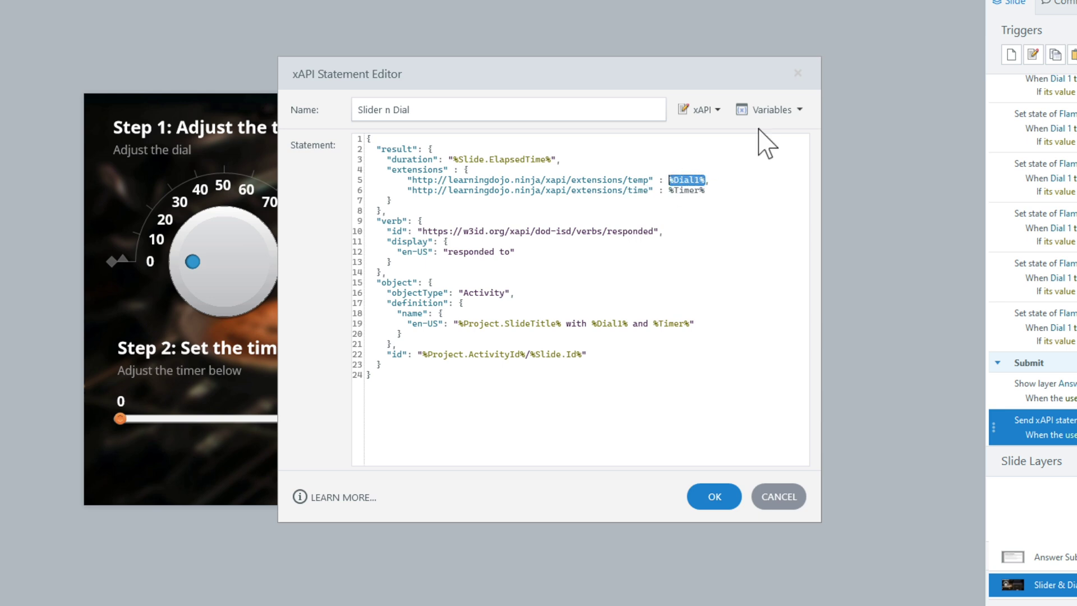
click(799, 111)
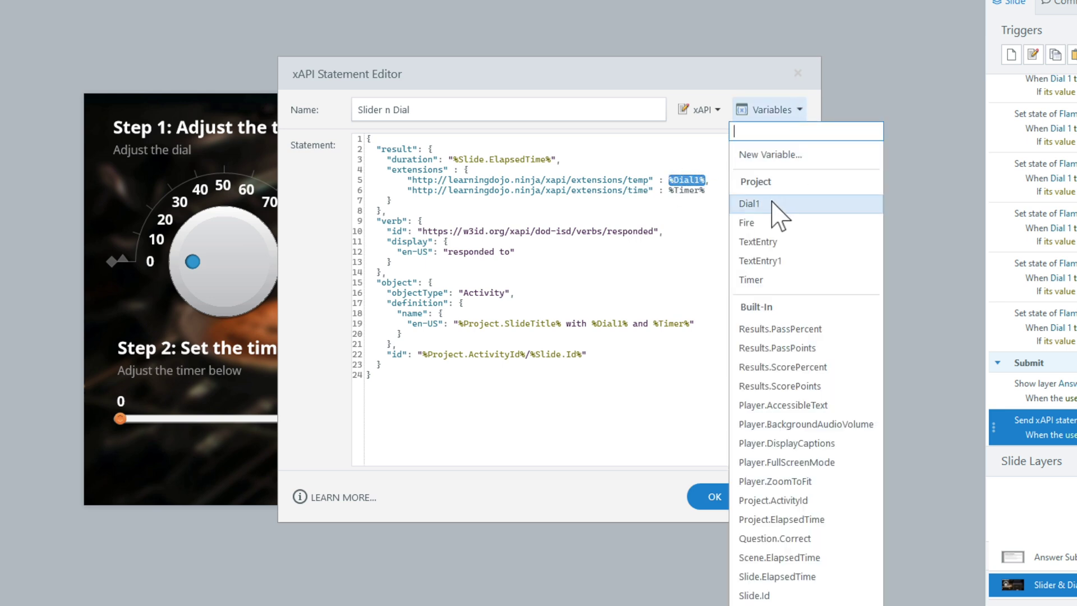
click(695, 182)
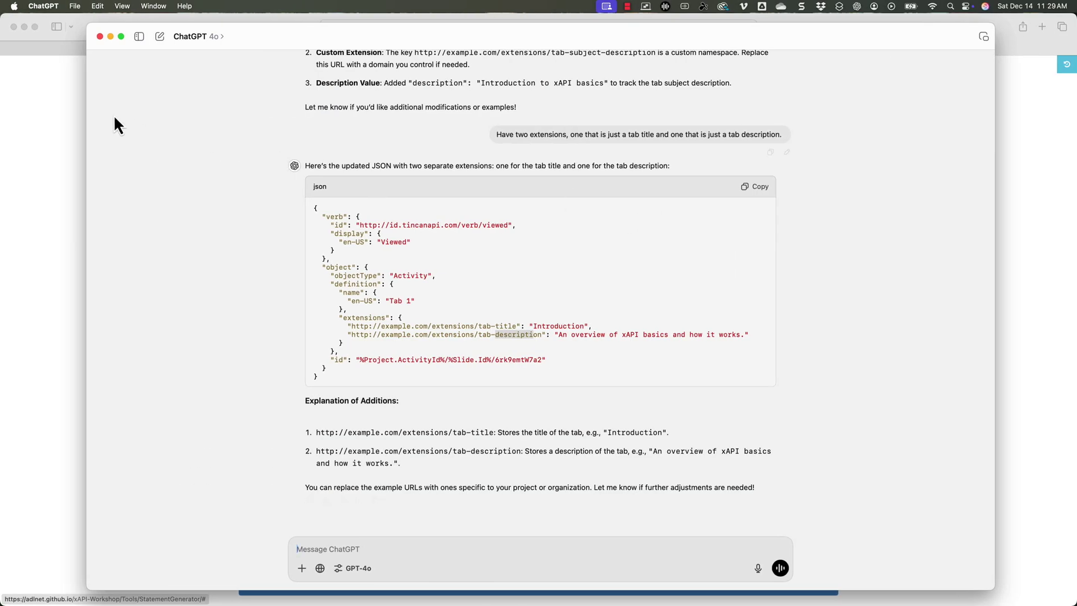
- Open the Cooking 101 custom dashboard in the Veracity LRS analytics
click(82, 115)
click(177, 45)
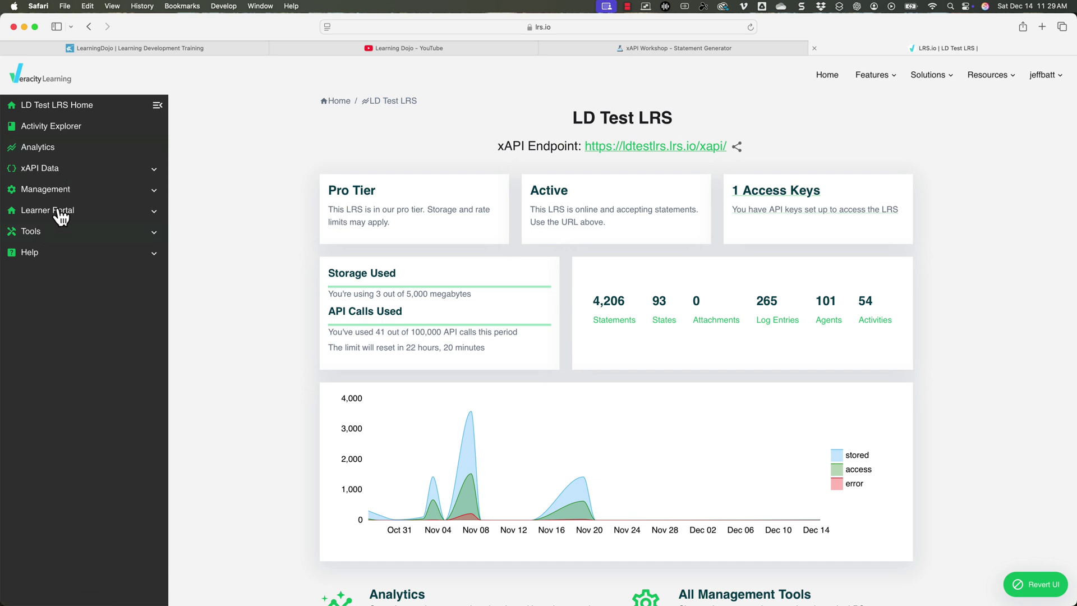
click(61, 151)
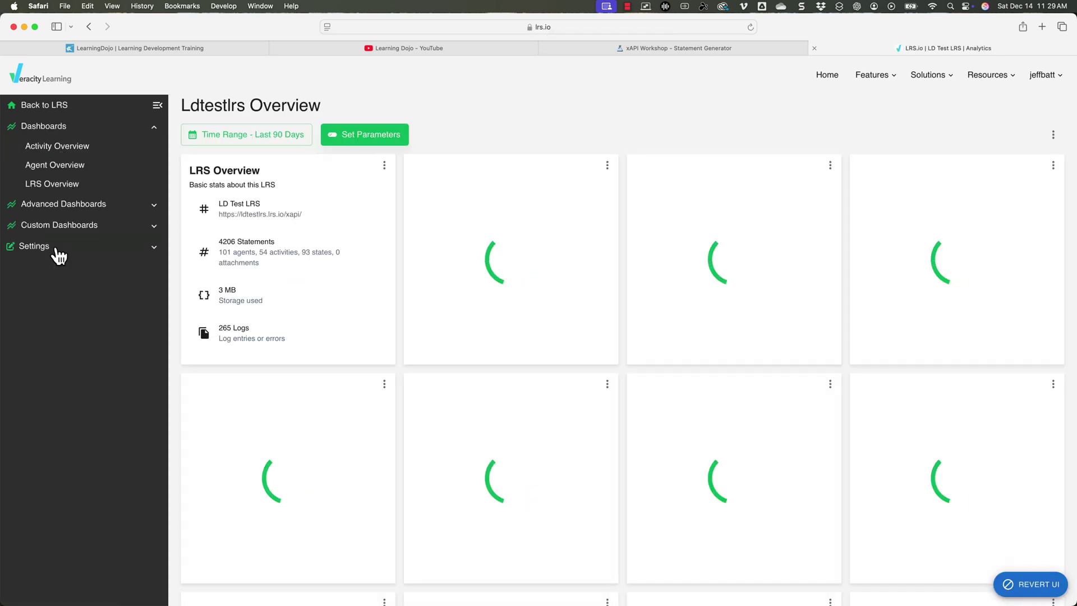
click(59, 225)
click(52, 291)
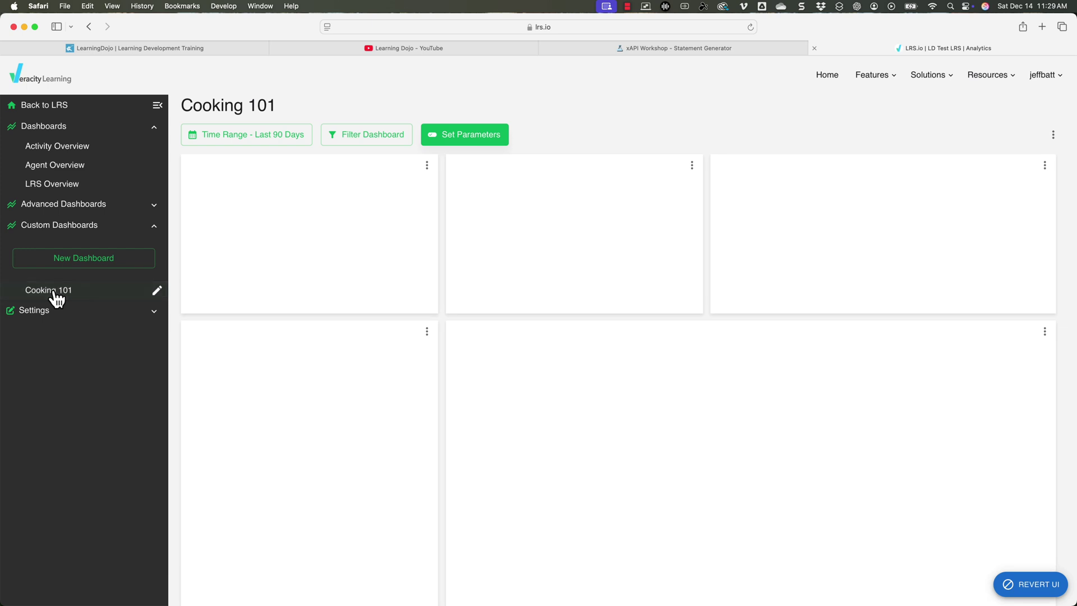
- Scroll down through the Cooking 101 dashboard charts and back up
scroll(353, 255, down, 3)
scroll(641, 395, down, 3)
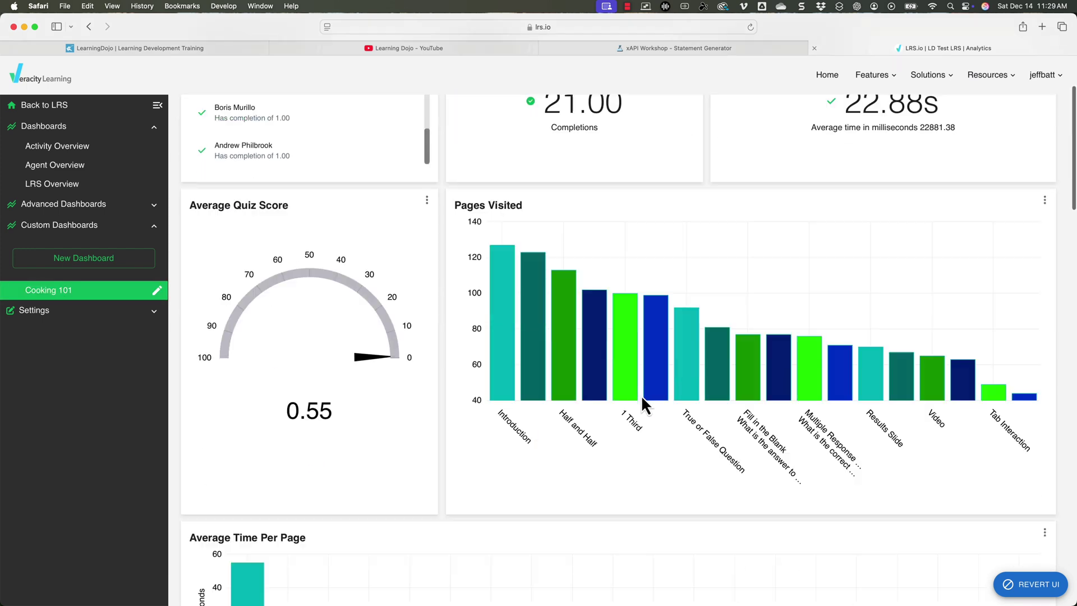
scroll(641, 395, down, 10)
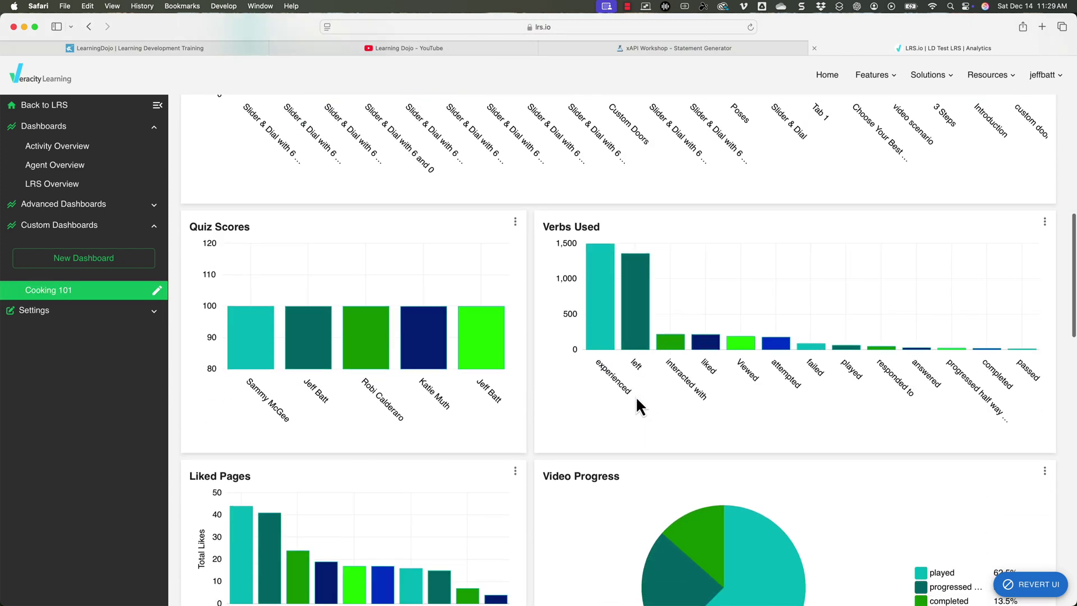
scroll(639, 405, down, 6)
mouse_move(245, 194)
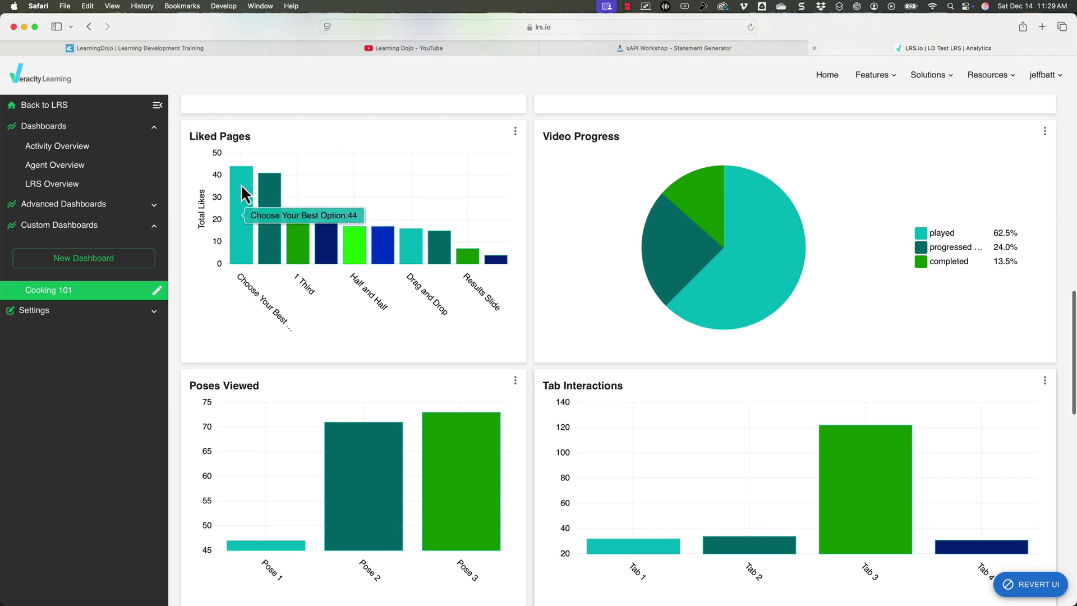
scroll(418, 277, down, 8)
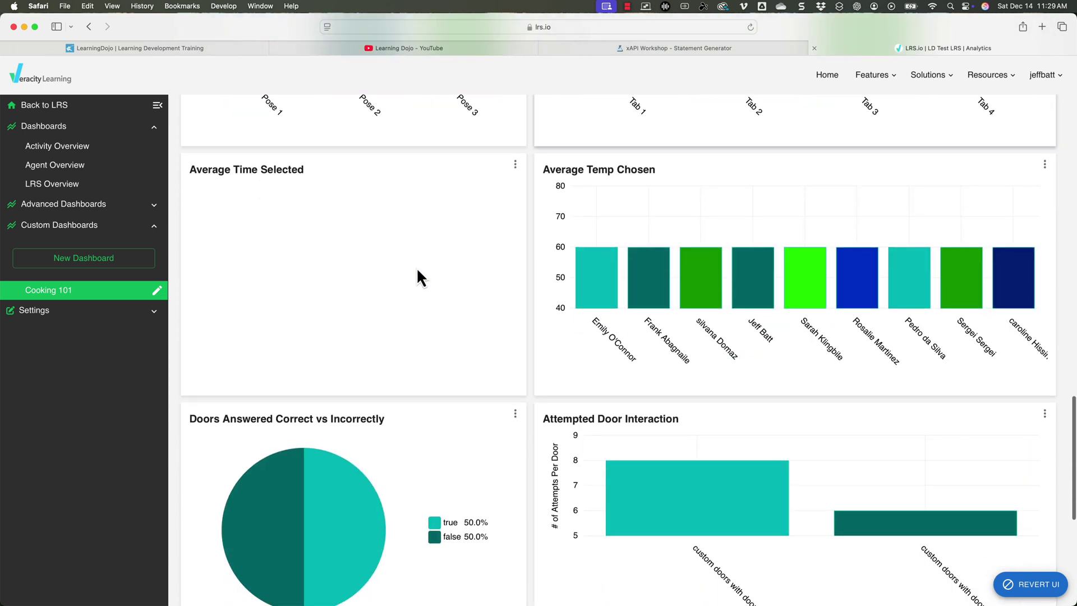
scroll(418, 270, down, 7)
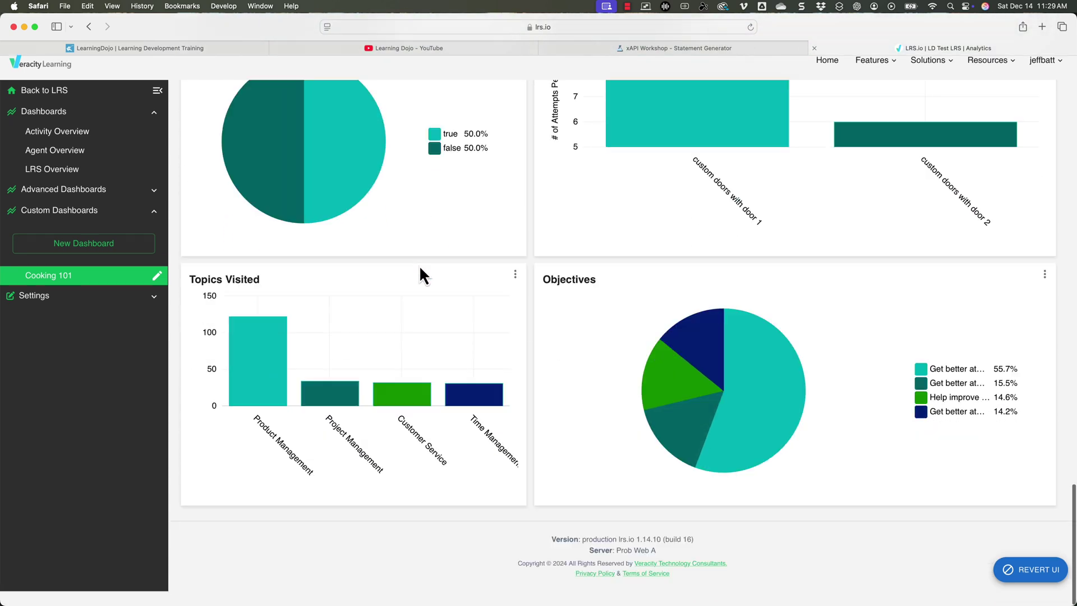
scroll(421, 273, up, 7)
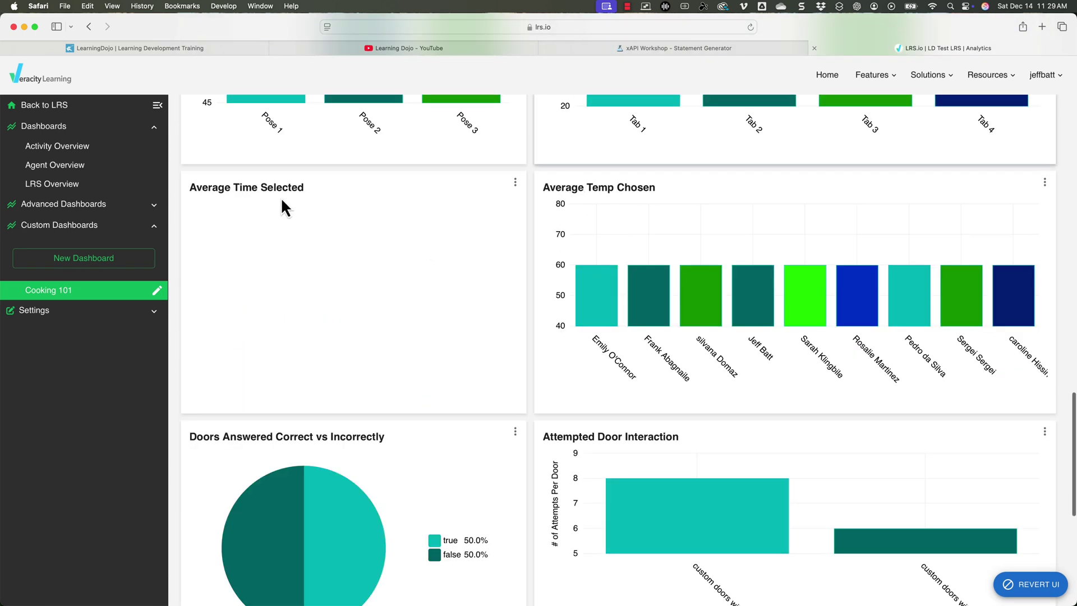
scroll(280, 203, up, 1)
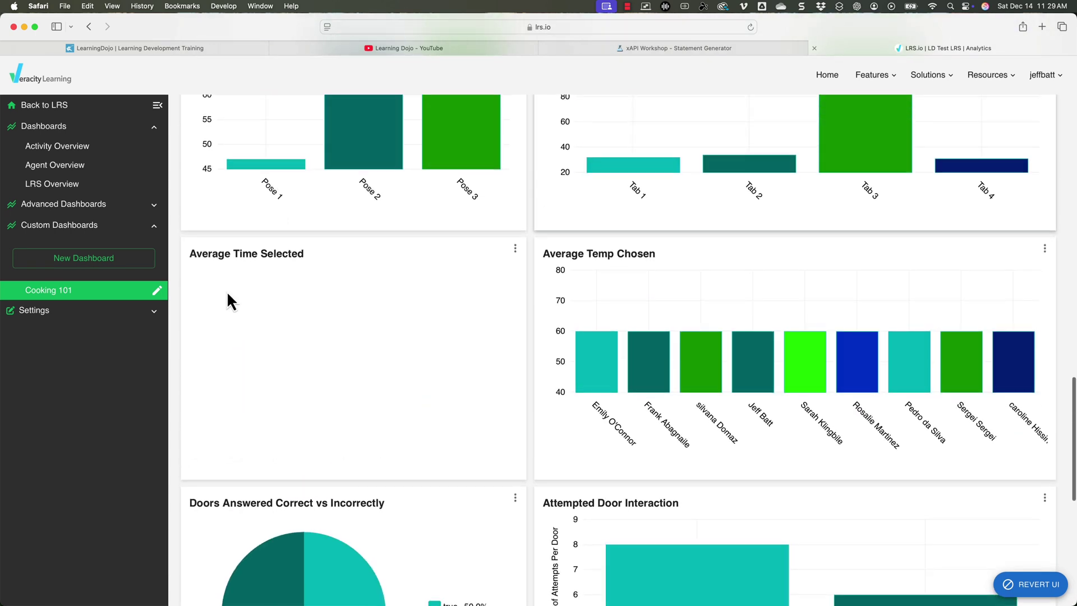
- Return to the LRS home page and expand the Tab 1 statement's JSON
click(44, 104)
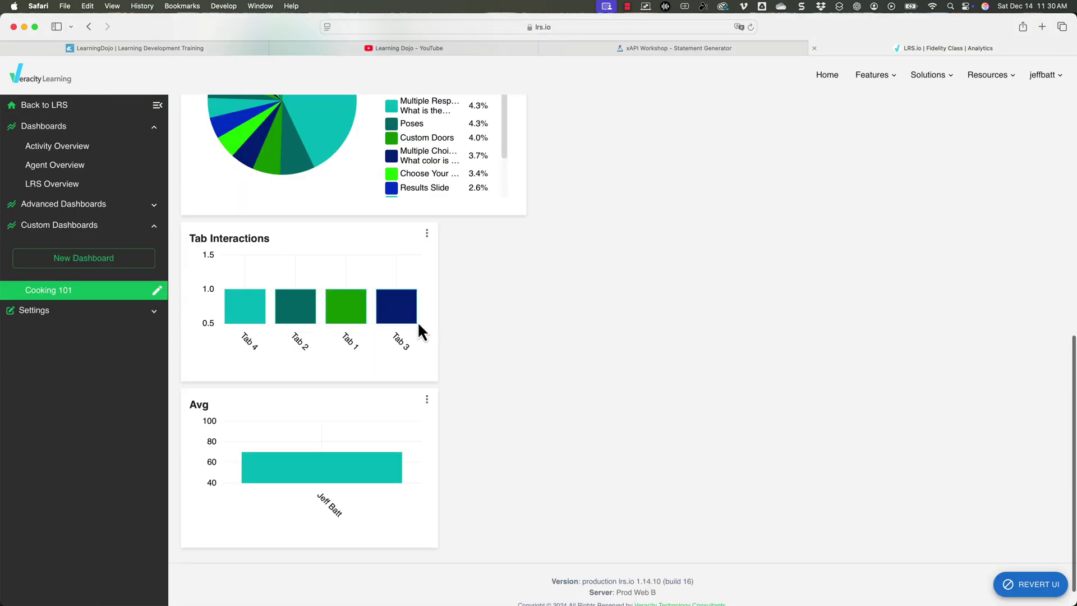
mouse_move(382, 316)
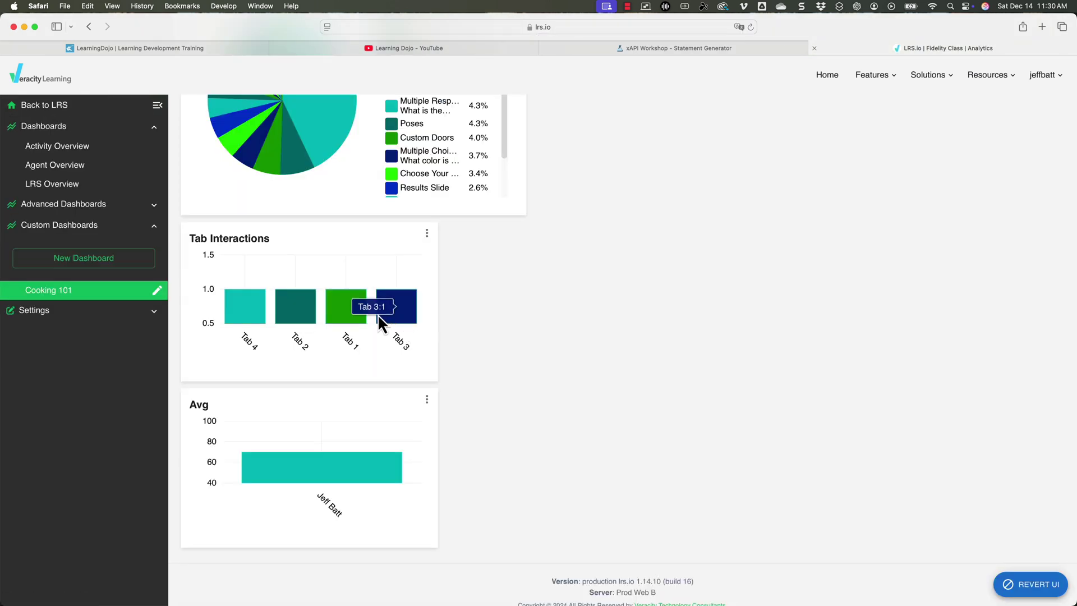
scroll(378, 314, up, 6)
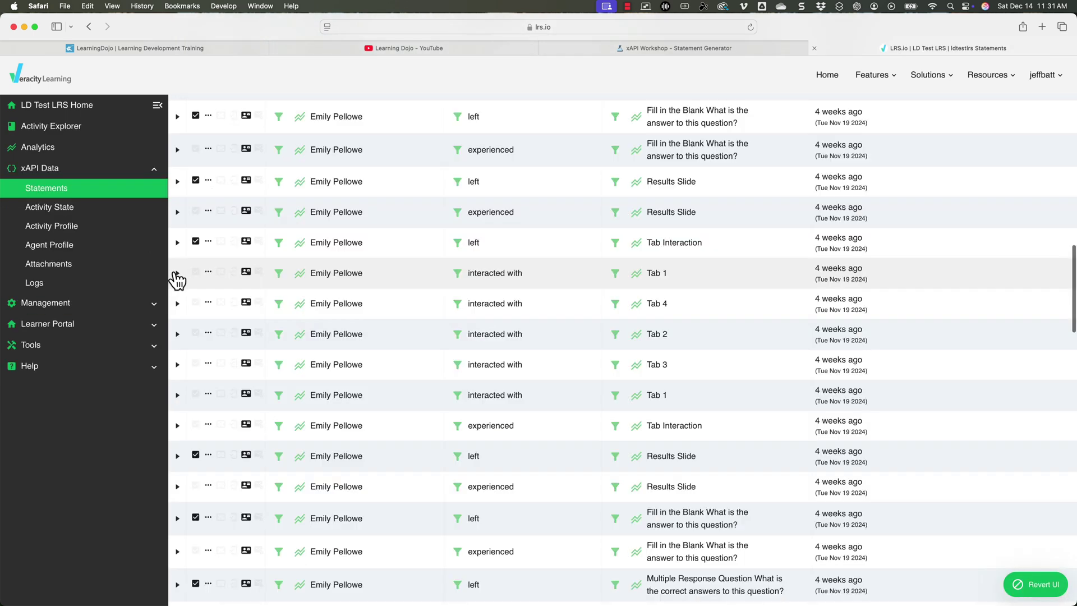
click(176, 274)
scroll(440, 383, down, 3)
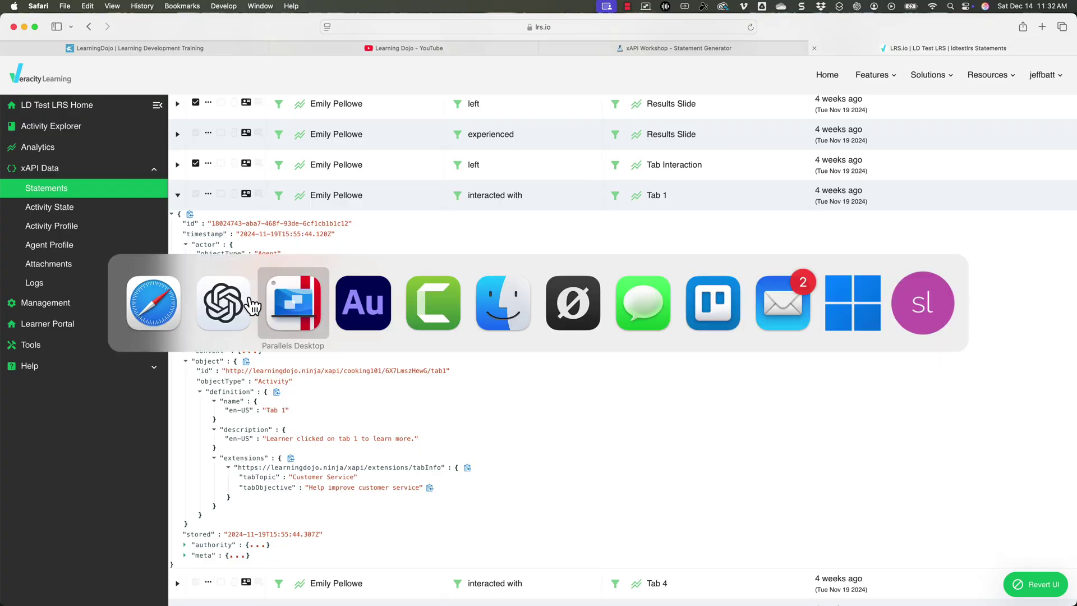
- Bring the Storyline project back to the front
click(229, 304)
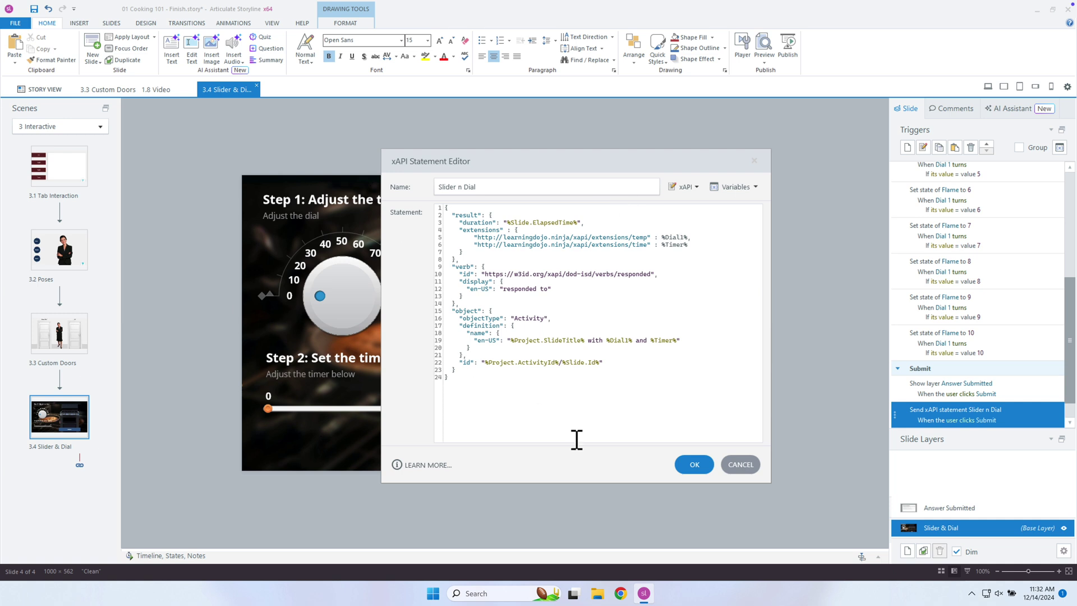
- Discard the Slider n Dial edits and open Tab 1's xAPI statement on slide 3.1
click(739, 466)
click(59, 183)
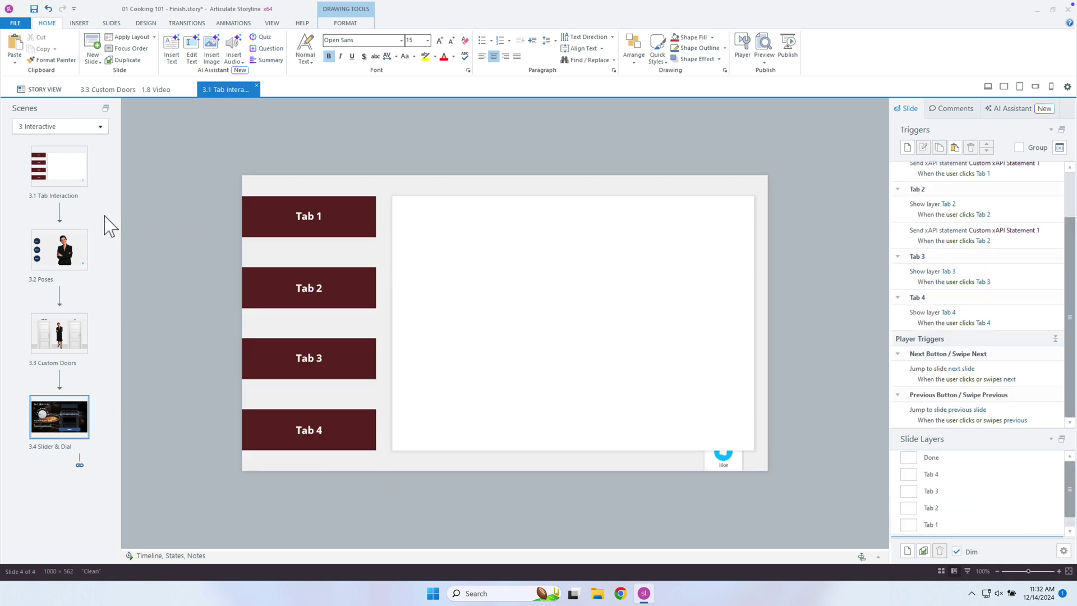
click(343, 214)
click(1031, 216)
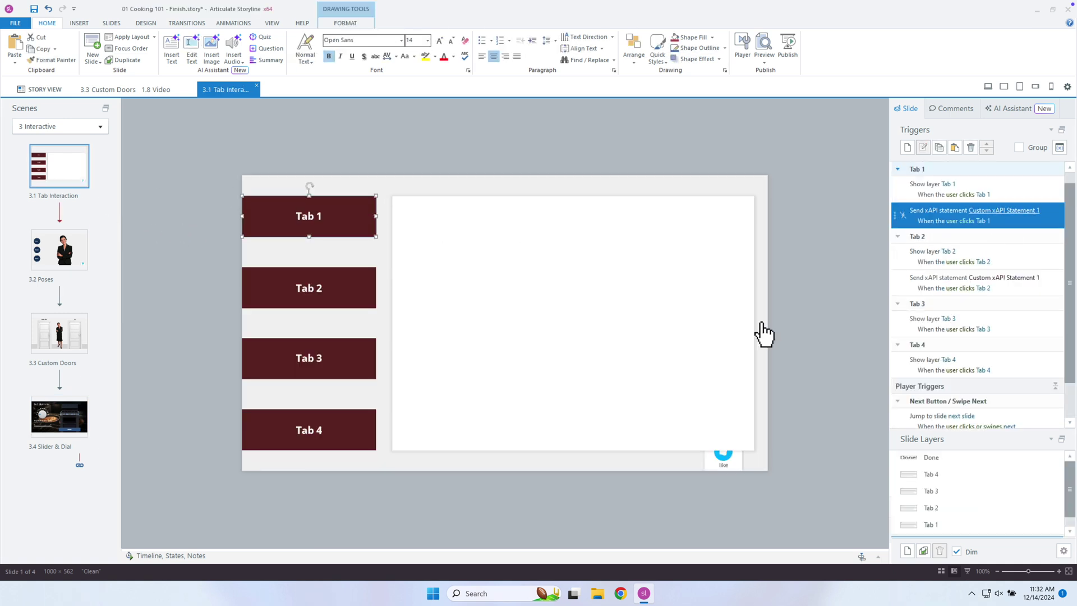
key(ctrl+a)
- Insert a result block using the slide's elapsed time as duration
key(ctrl+Left)
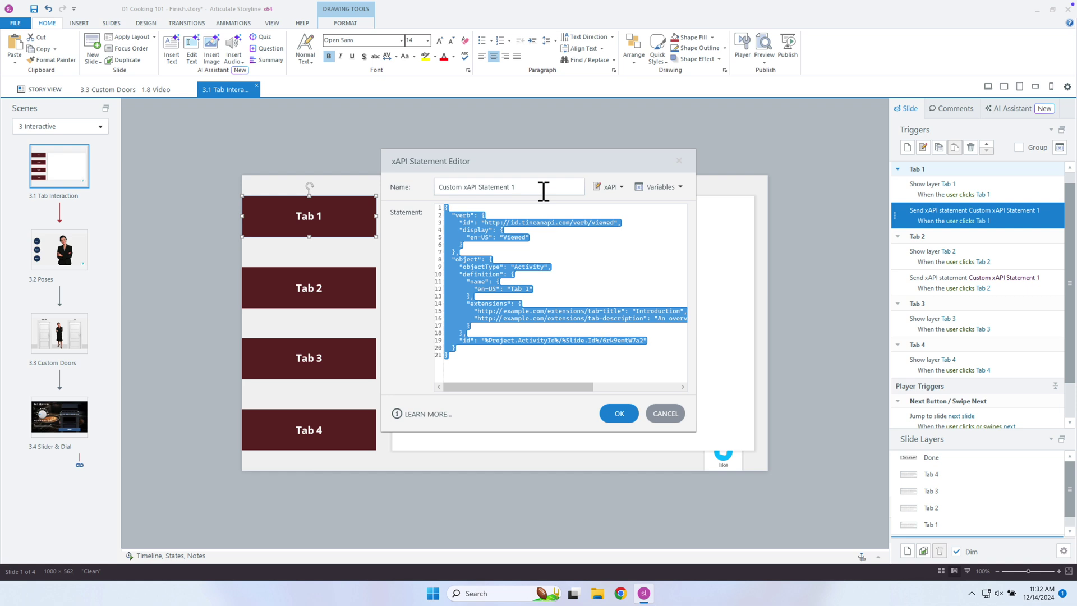
click(610, 188)
click(603, 229)
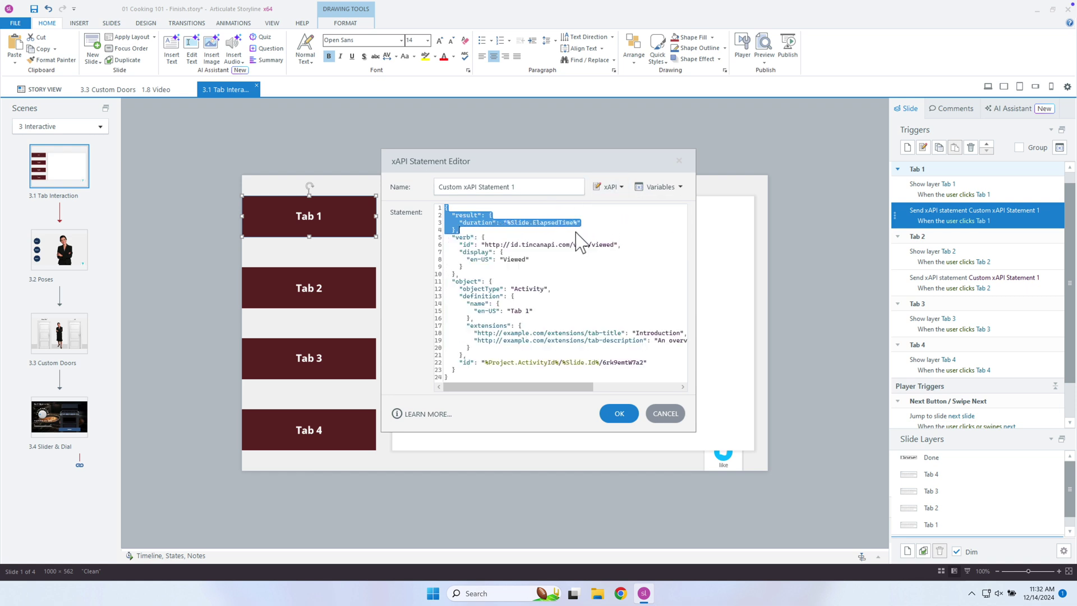
click(474, 222)
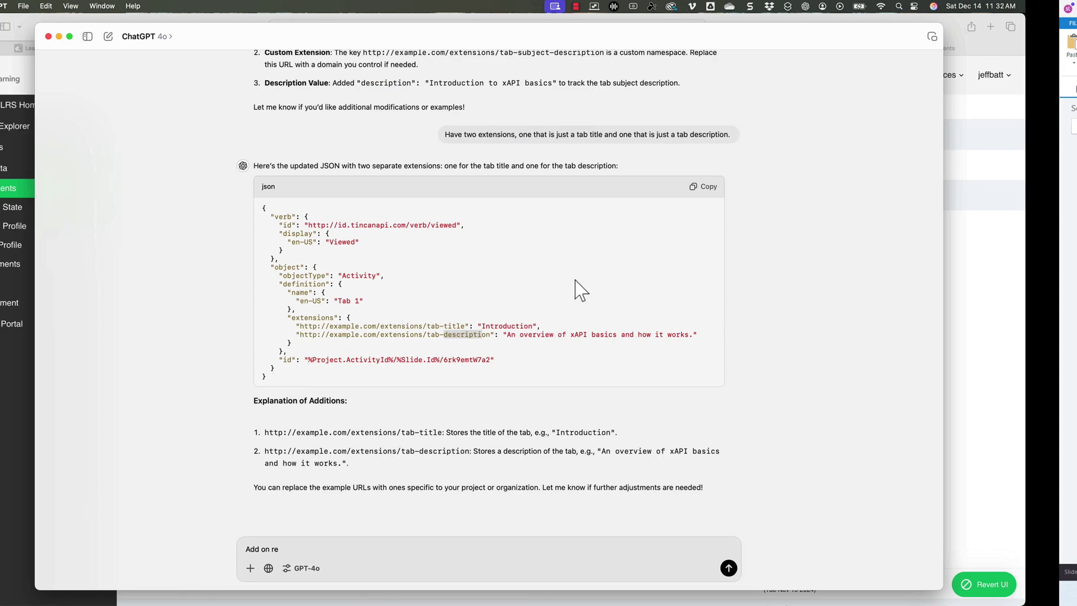
- Ask ChatGPT to add a results-section extension that keeps track of time
key(ctrl+a)
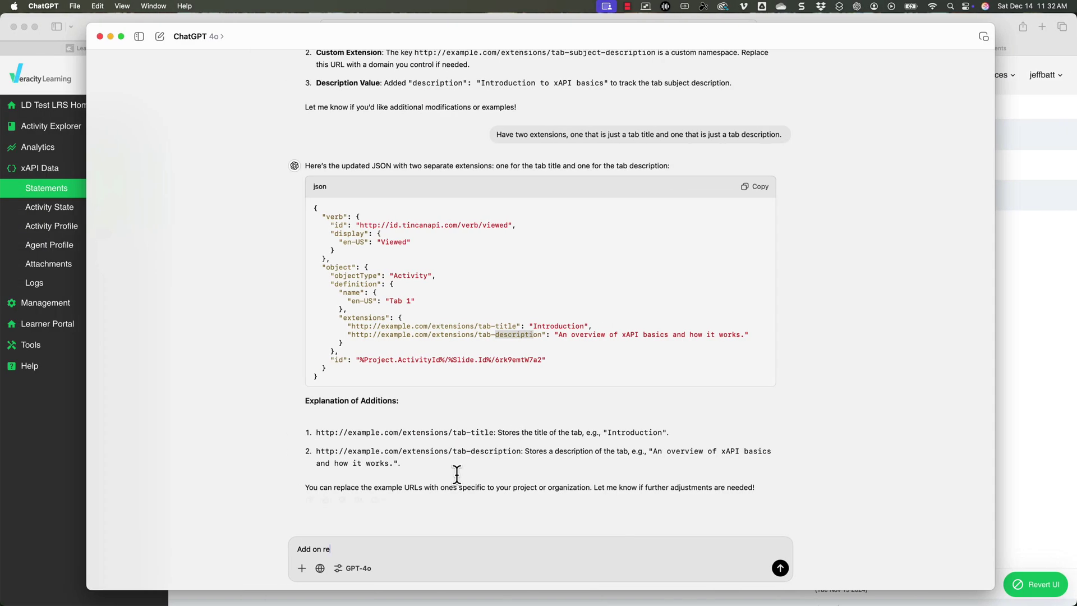
key(super+a)
text(Within the results section add on a extension that kl)
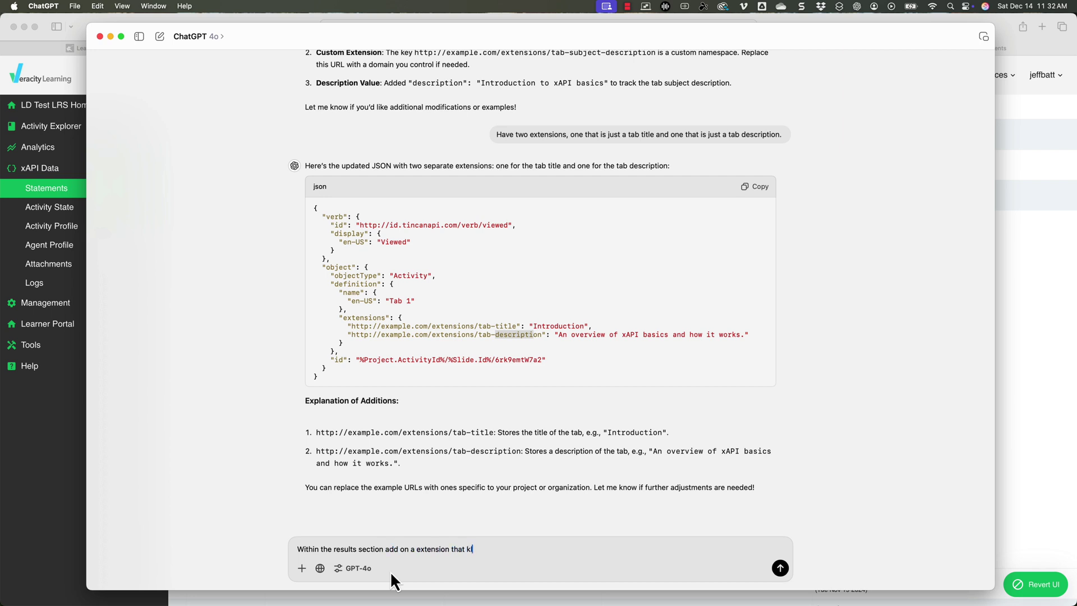
key(BackSpace)
text(eeps track of time)
key(Return)
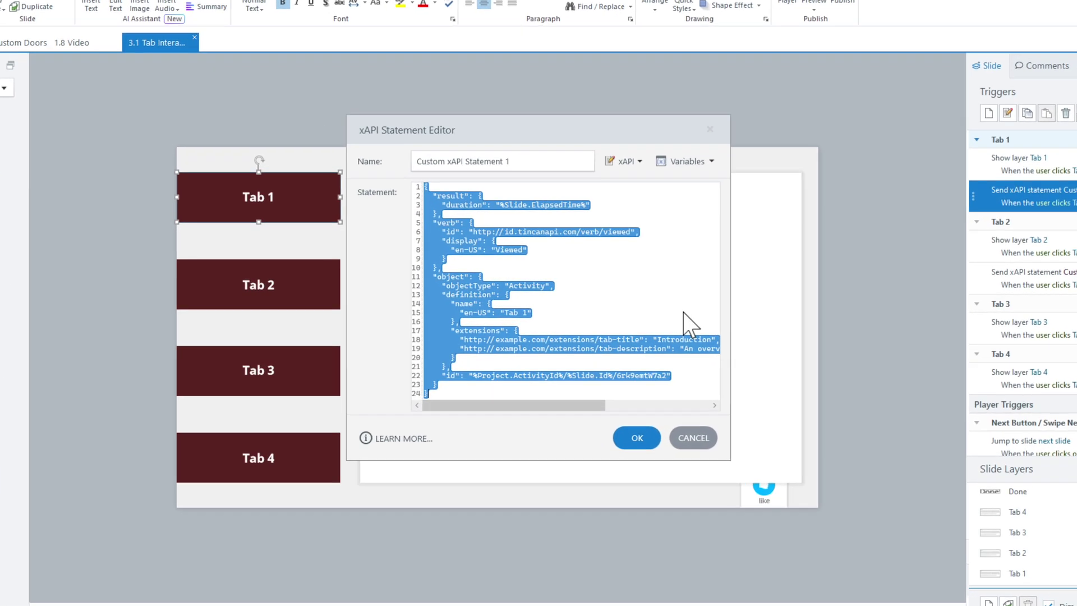
- Paste ChatGPT's statement into Tab 1's trigger and delete the sample 00:02:15 time value
key(ctrl+v)
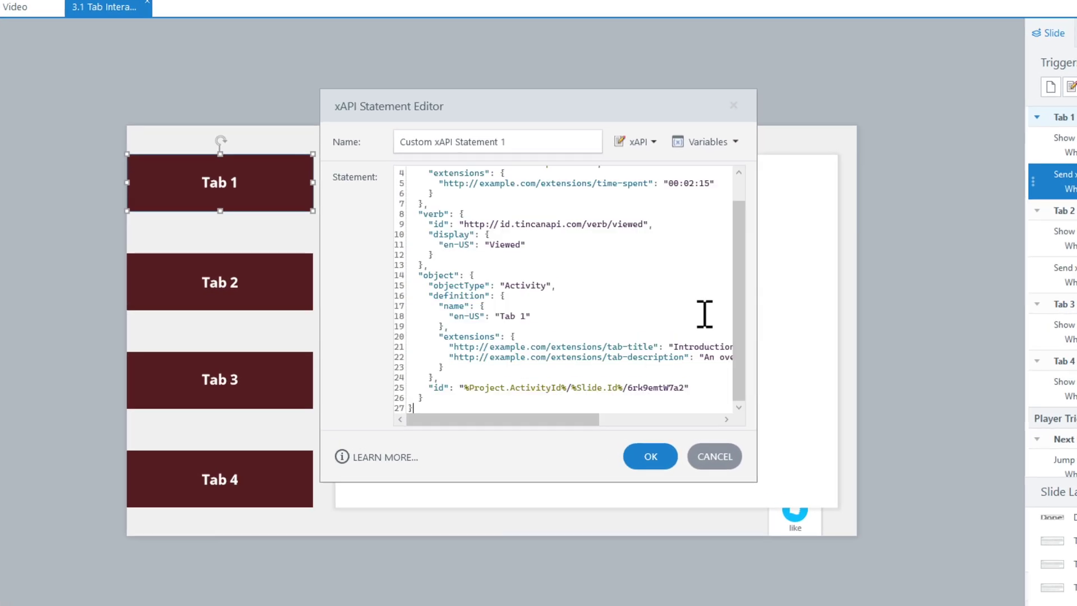
drag(753, 476, 778, 476)
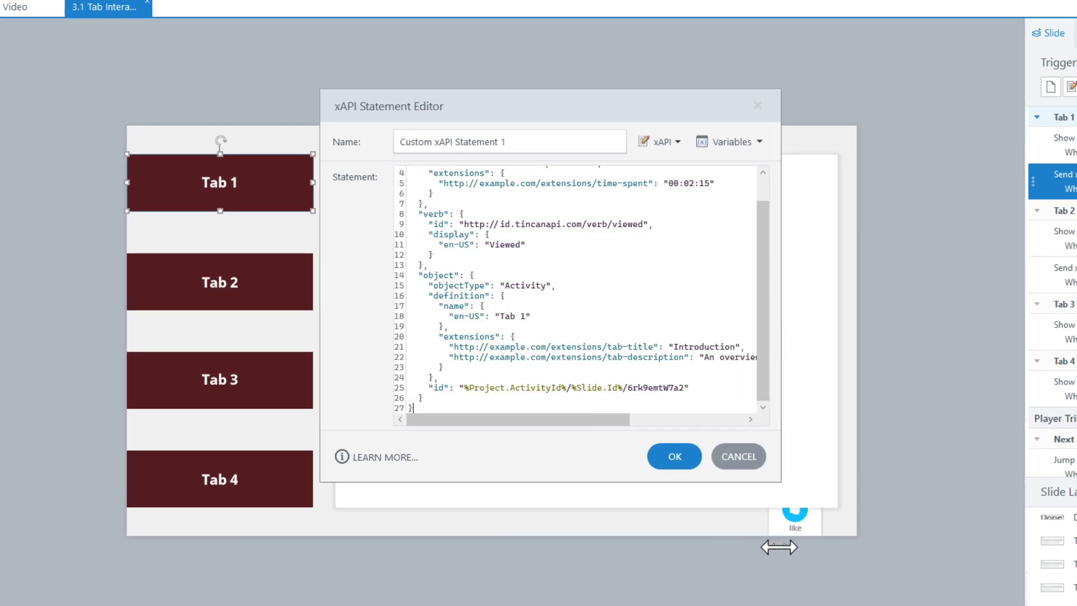
scroll(731, 162, up, 1)
triple_click(666, 212)
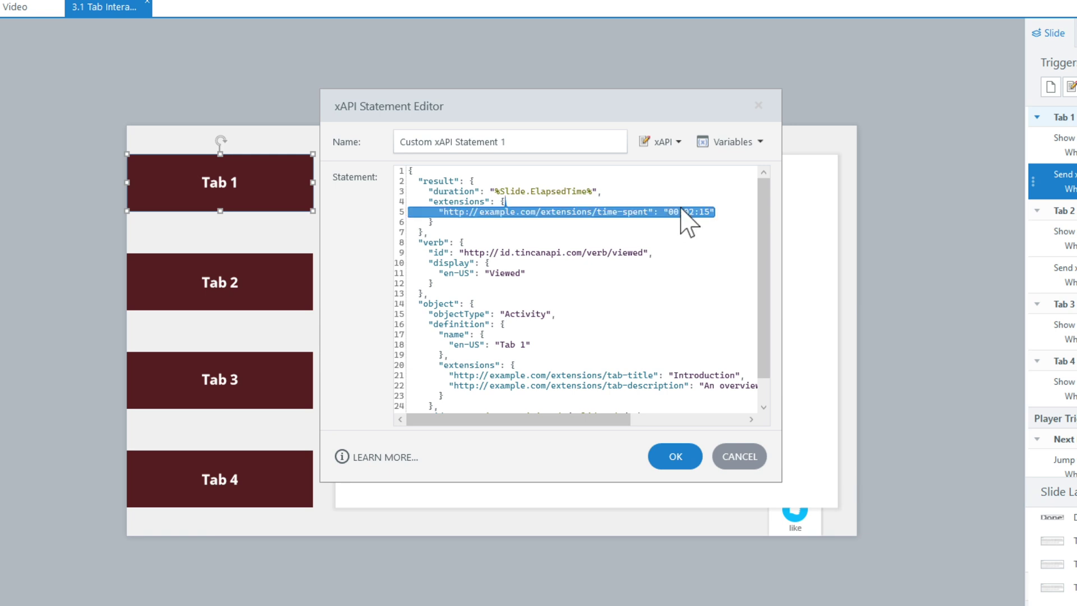
drag(715, 212, 660, 209)
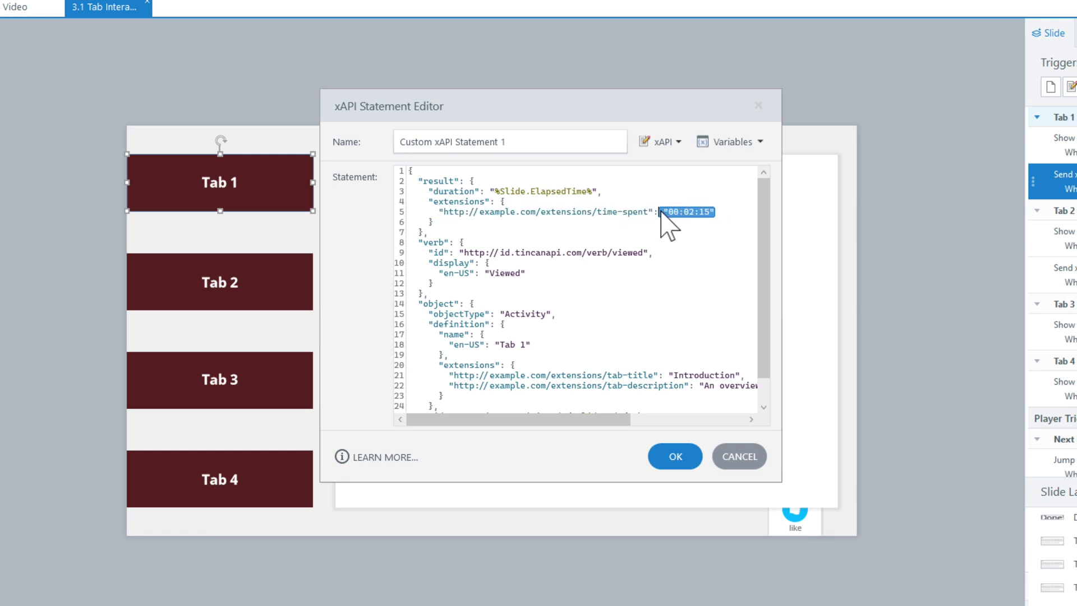
key(BackSpace)
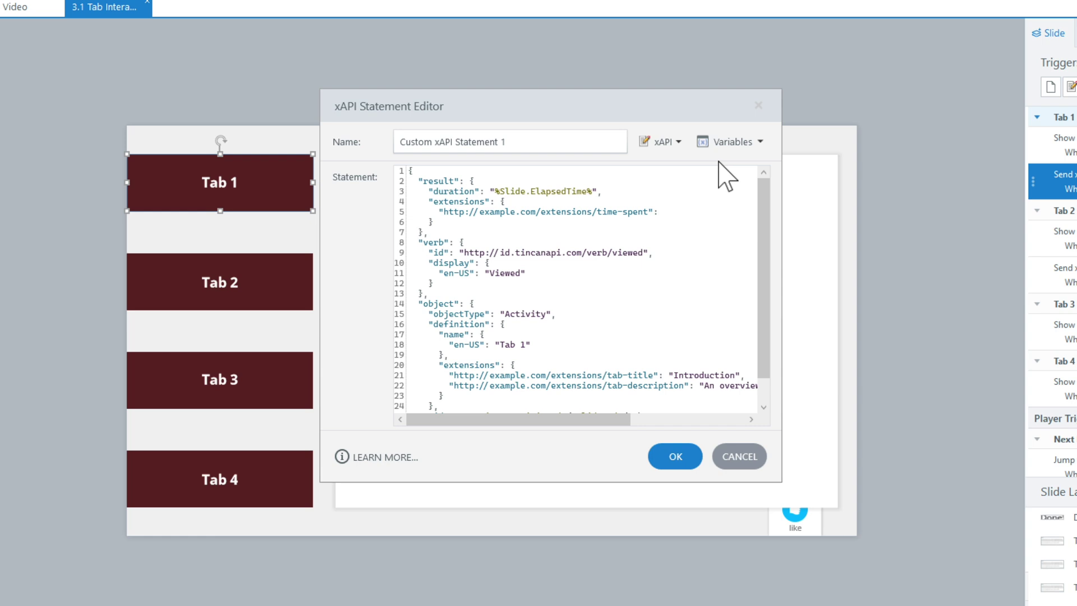
click(739, 147)
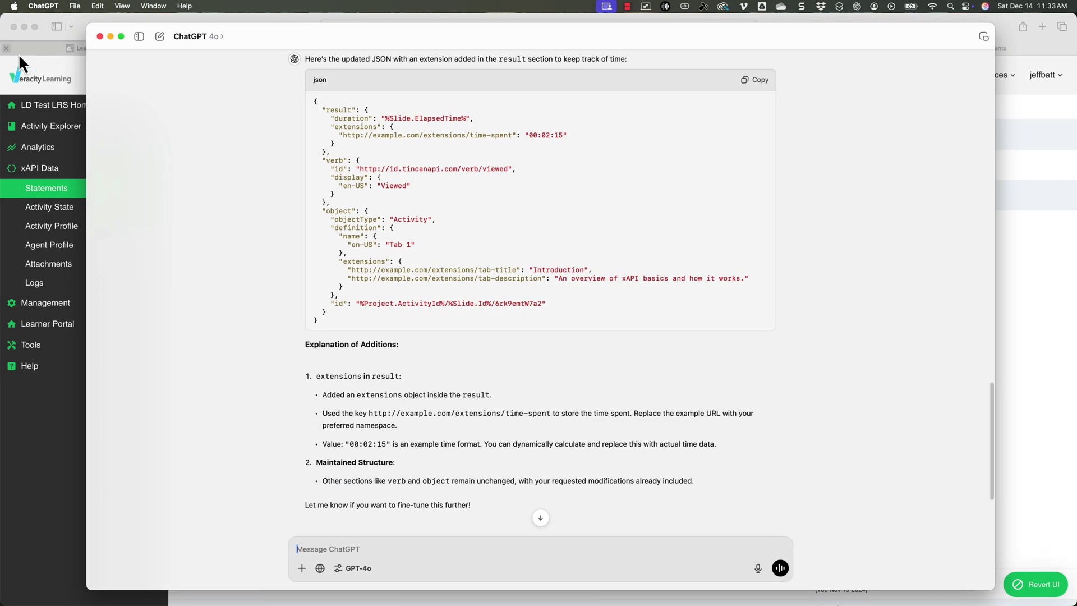
click(73, 51)
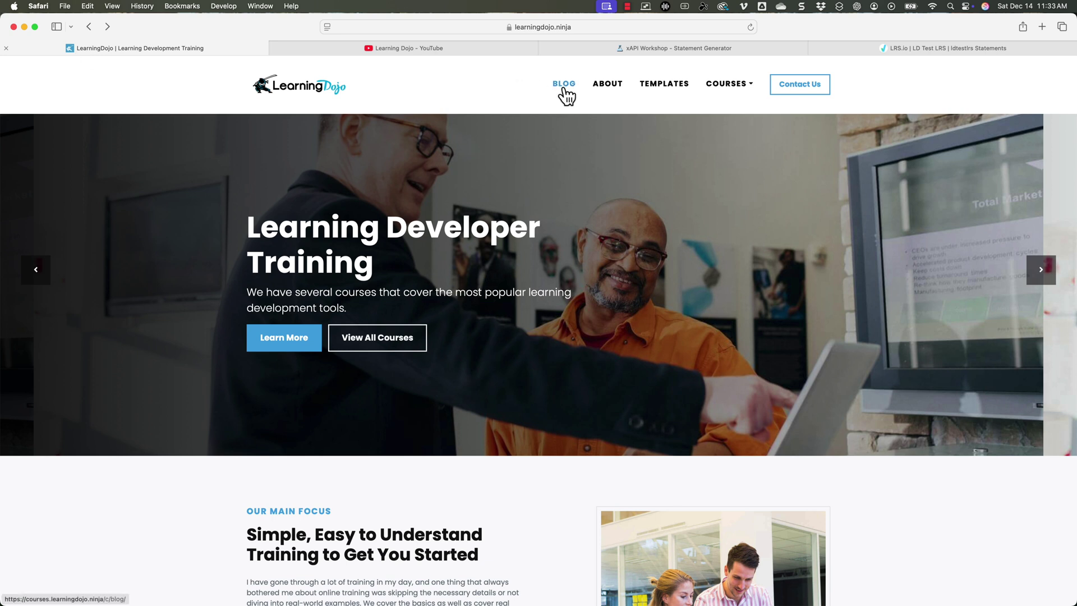
- Show LearningDojo's course list, including Articulate Storyline 360 and xAPI Fundamentals
click(735, 86)
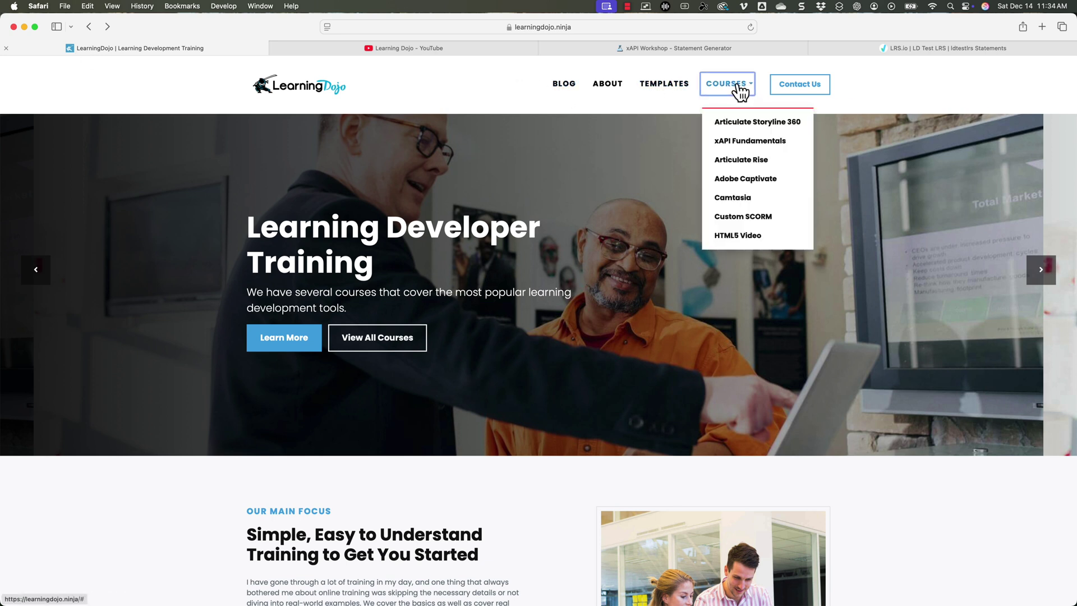